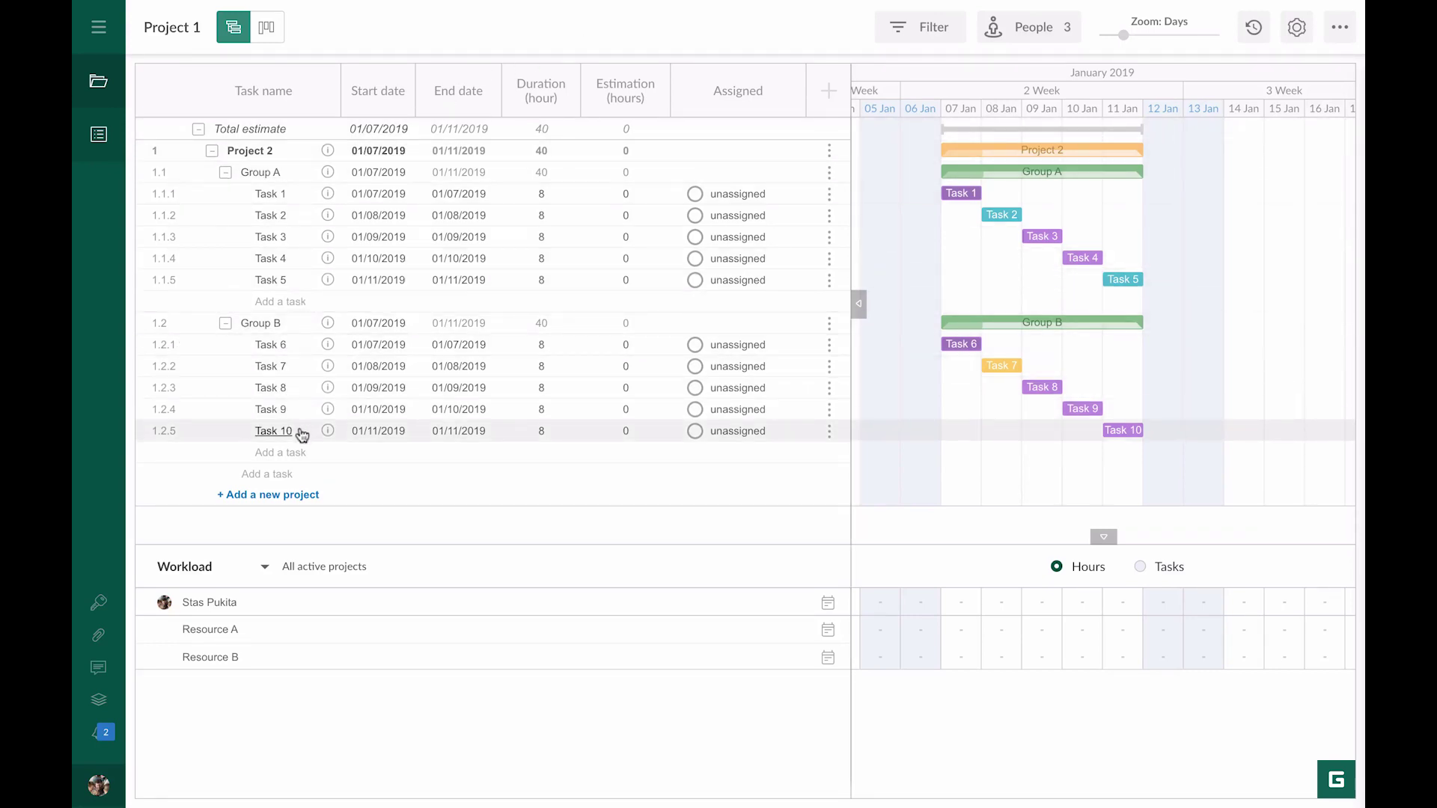
Step: Review the project's people and resources list, then return to the Gantt chart
click(996, 33)
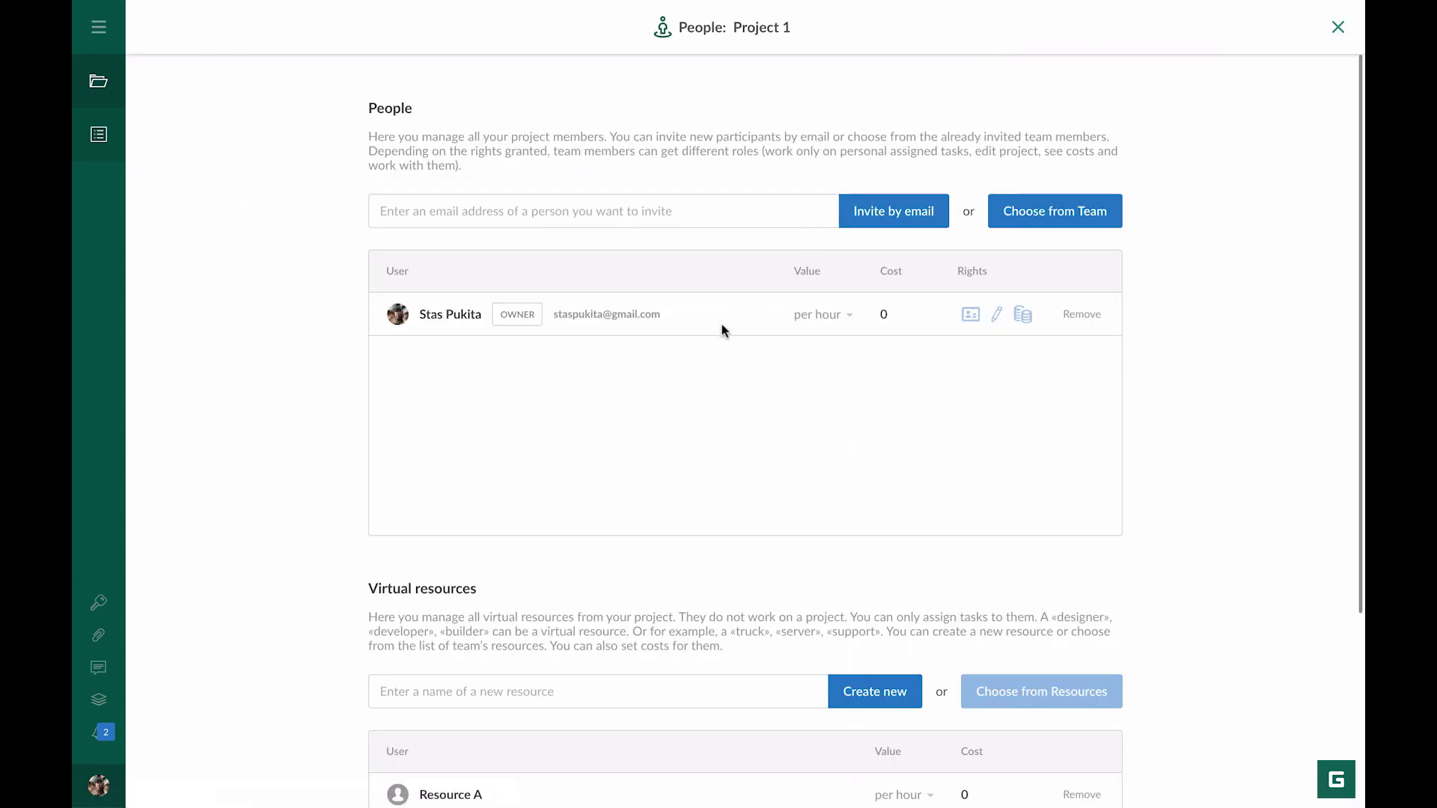
scroll(721, 325, down, 3)
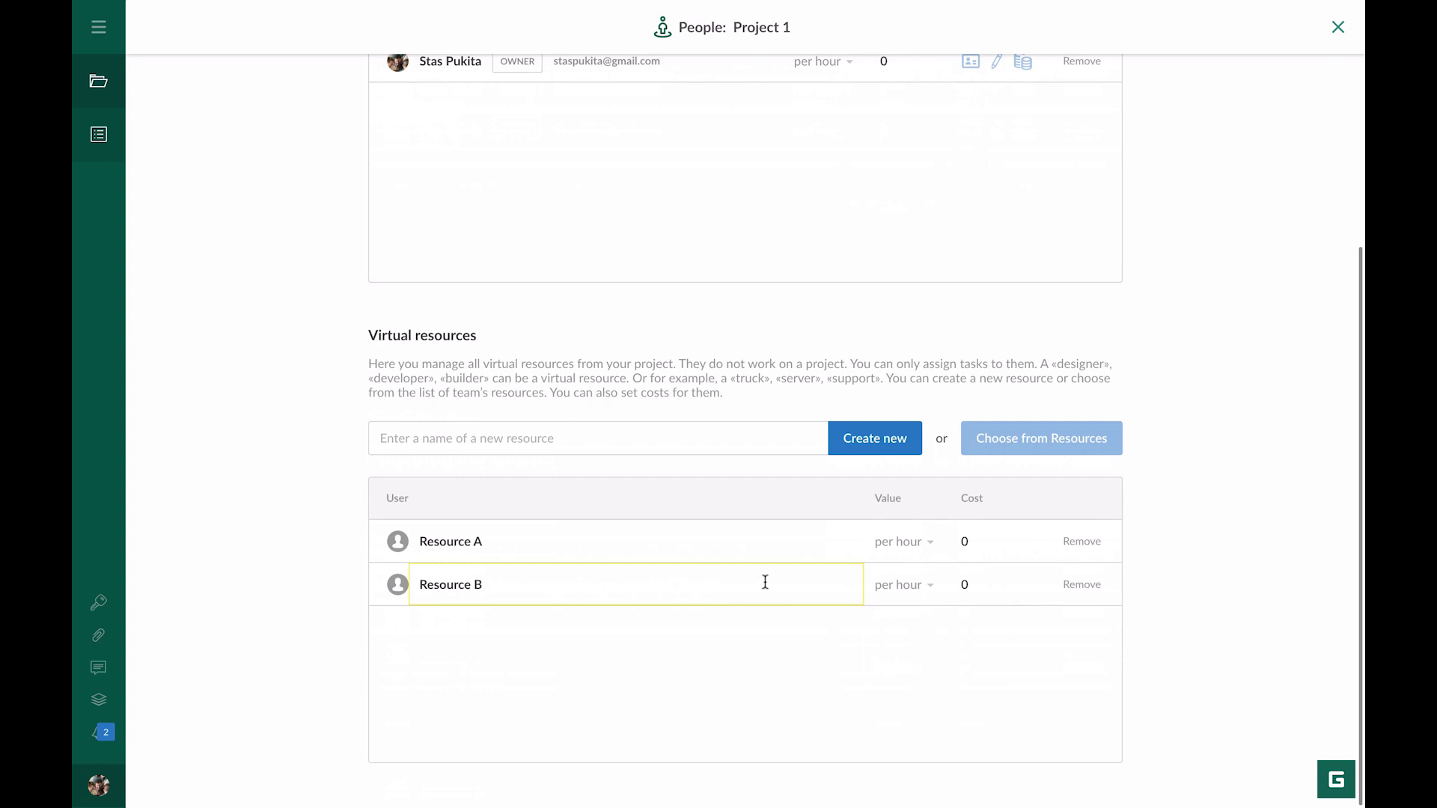
scroll(896, 556, up, 3)
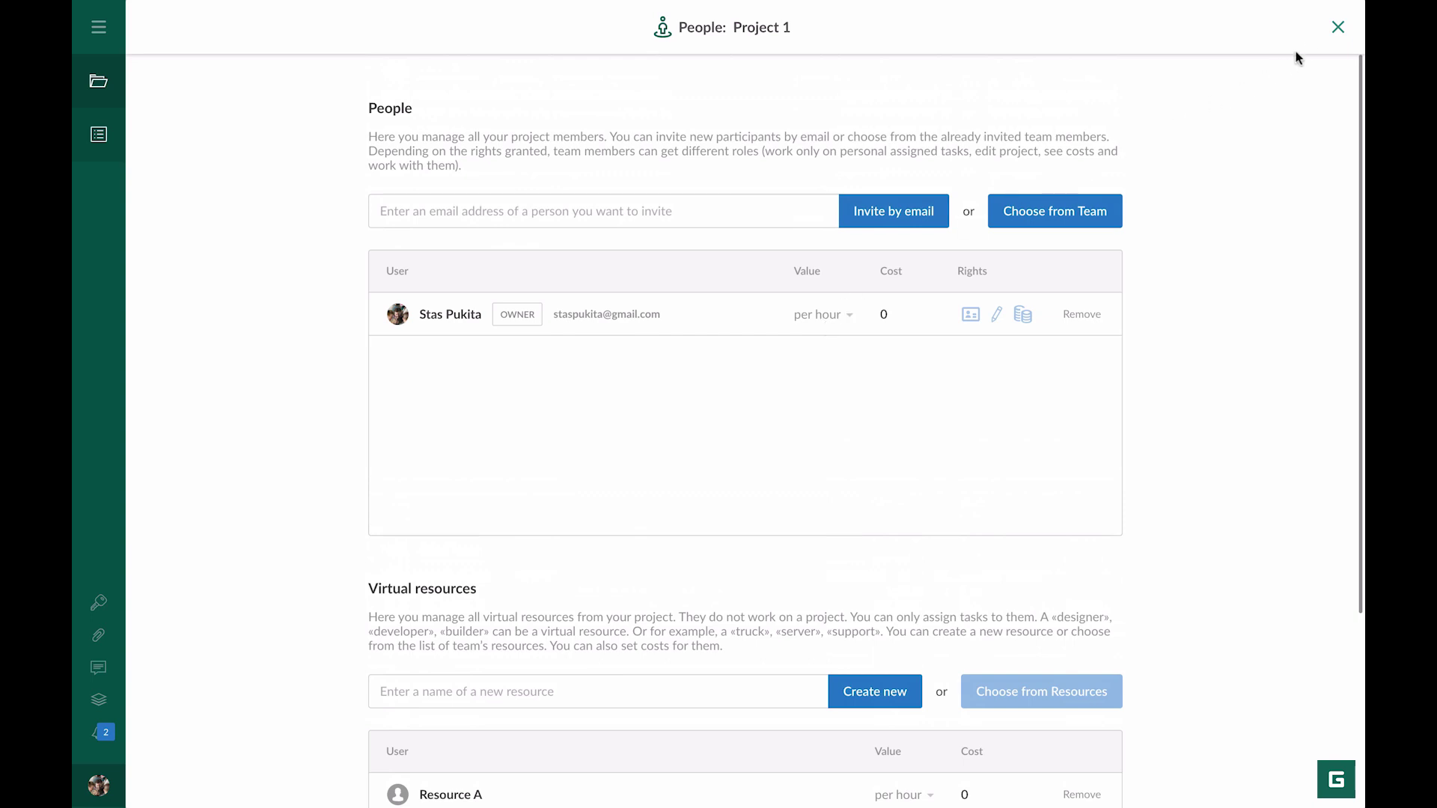
click(1328, 35)
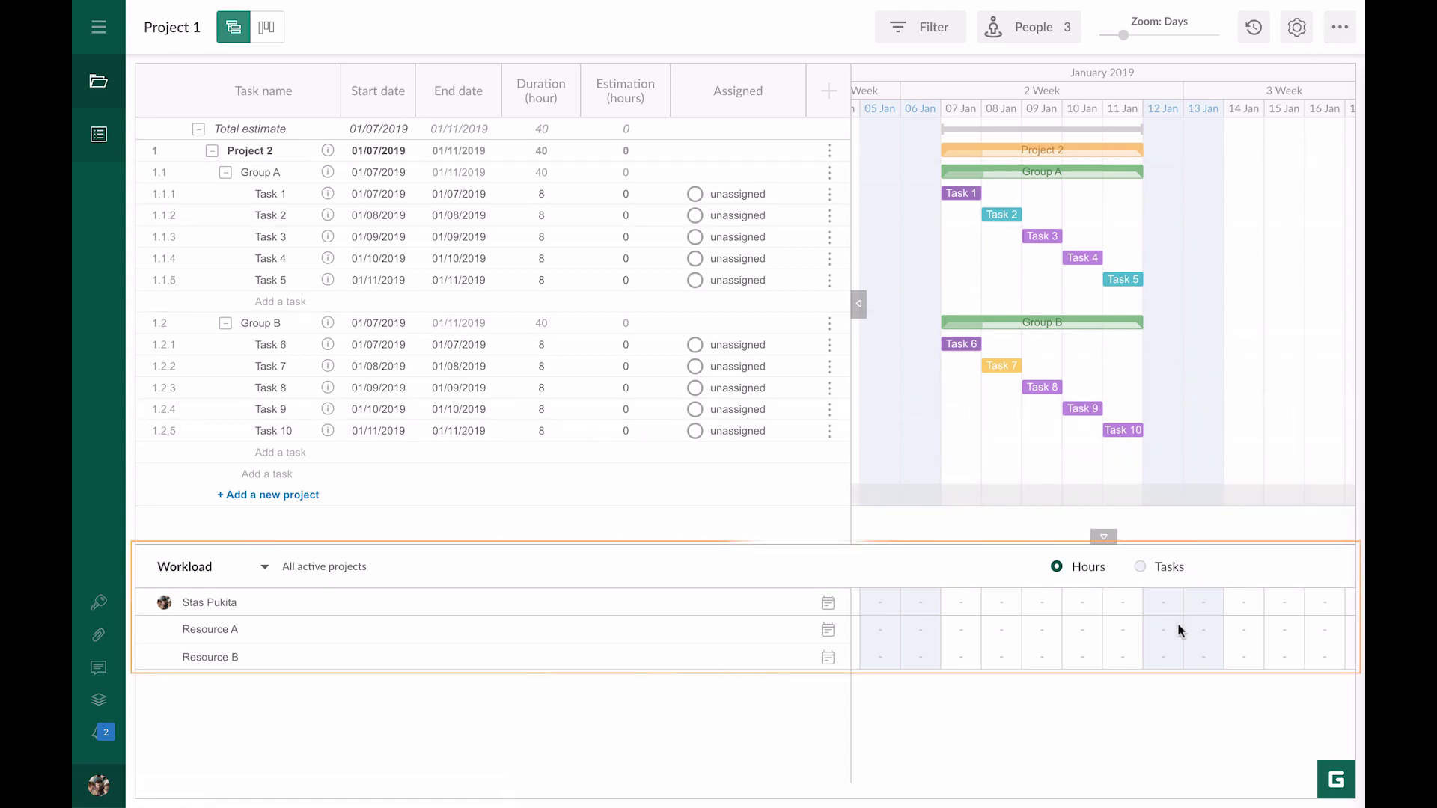
Step: Collapse and reopen the Workload panel, then drag its splitter down to enlarge the chart
scroll(1178, 630, left, 2)
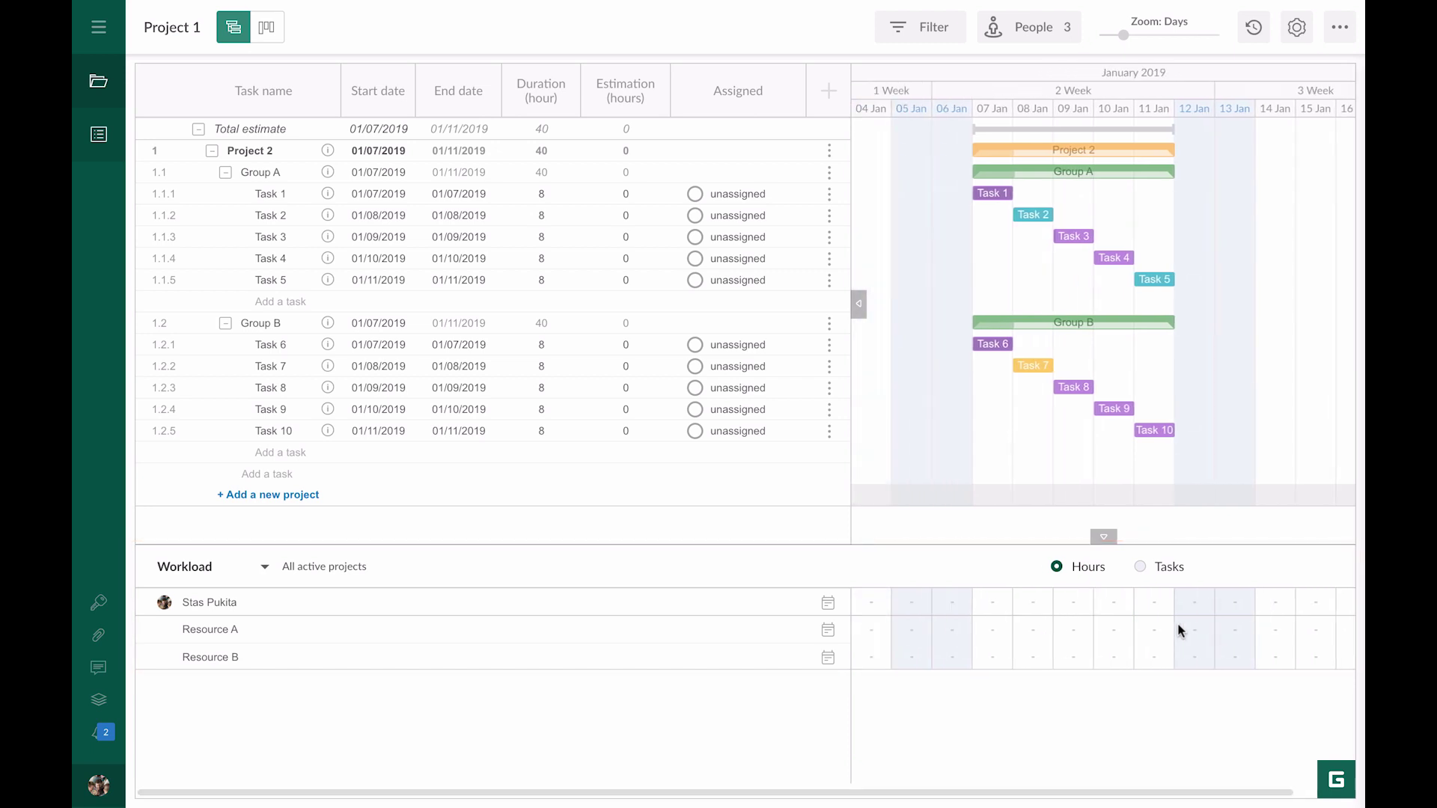
click(1103, 537)
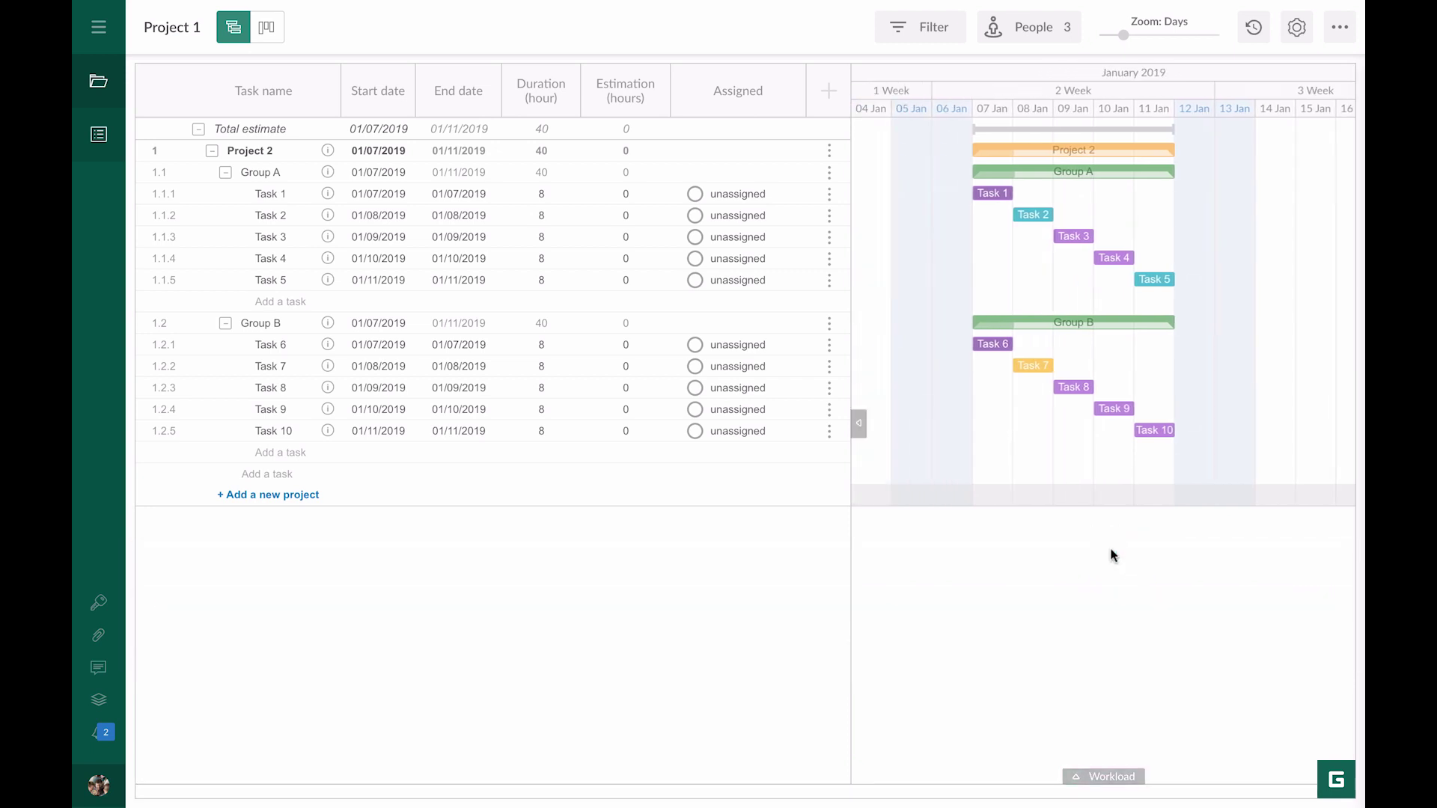
click(1107, 776)
drag(1022, 550, 1023, 595)
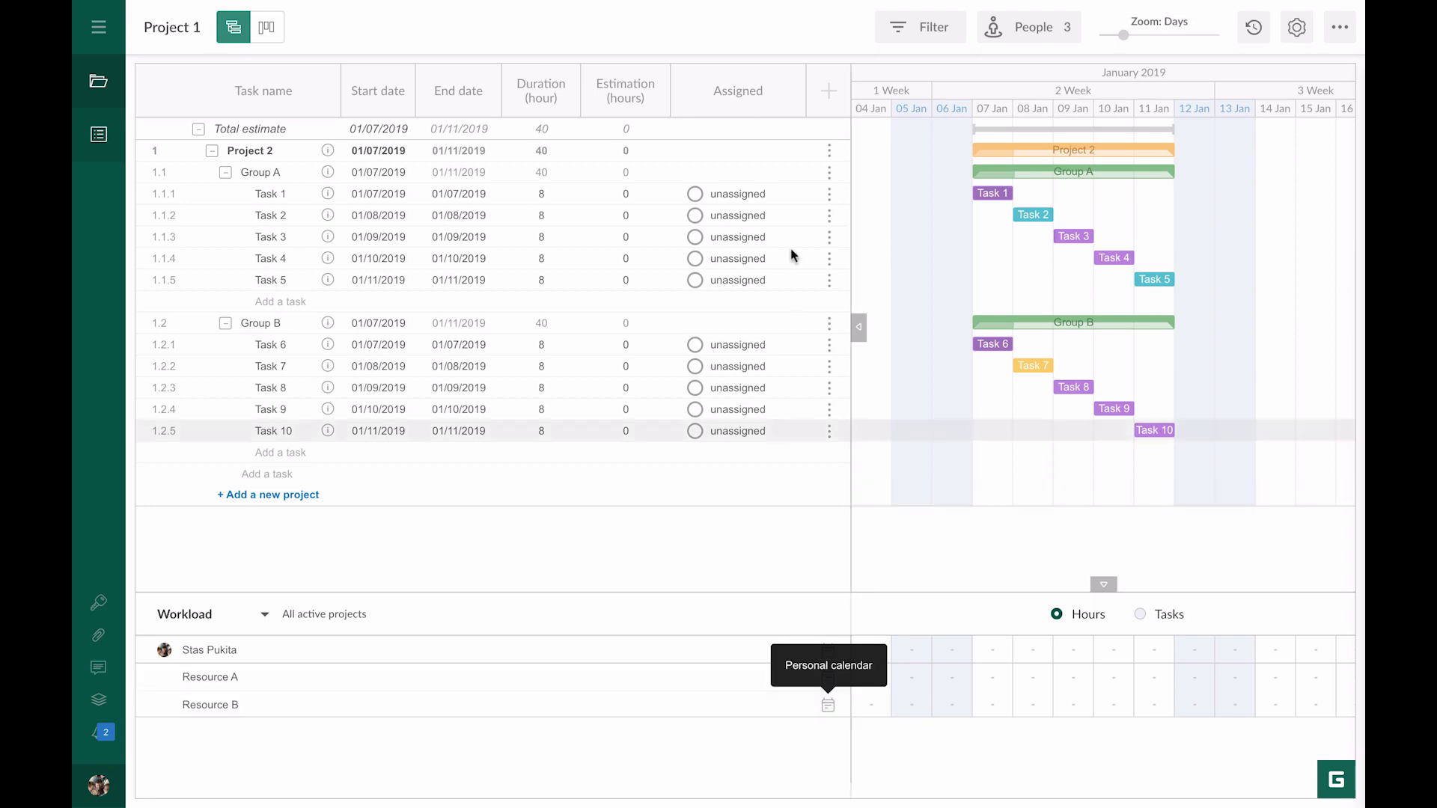
Step: Assign Task 1 and Task 6 to the project owner, confirming each selection
click(759, 195)
click(752, 255)
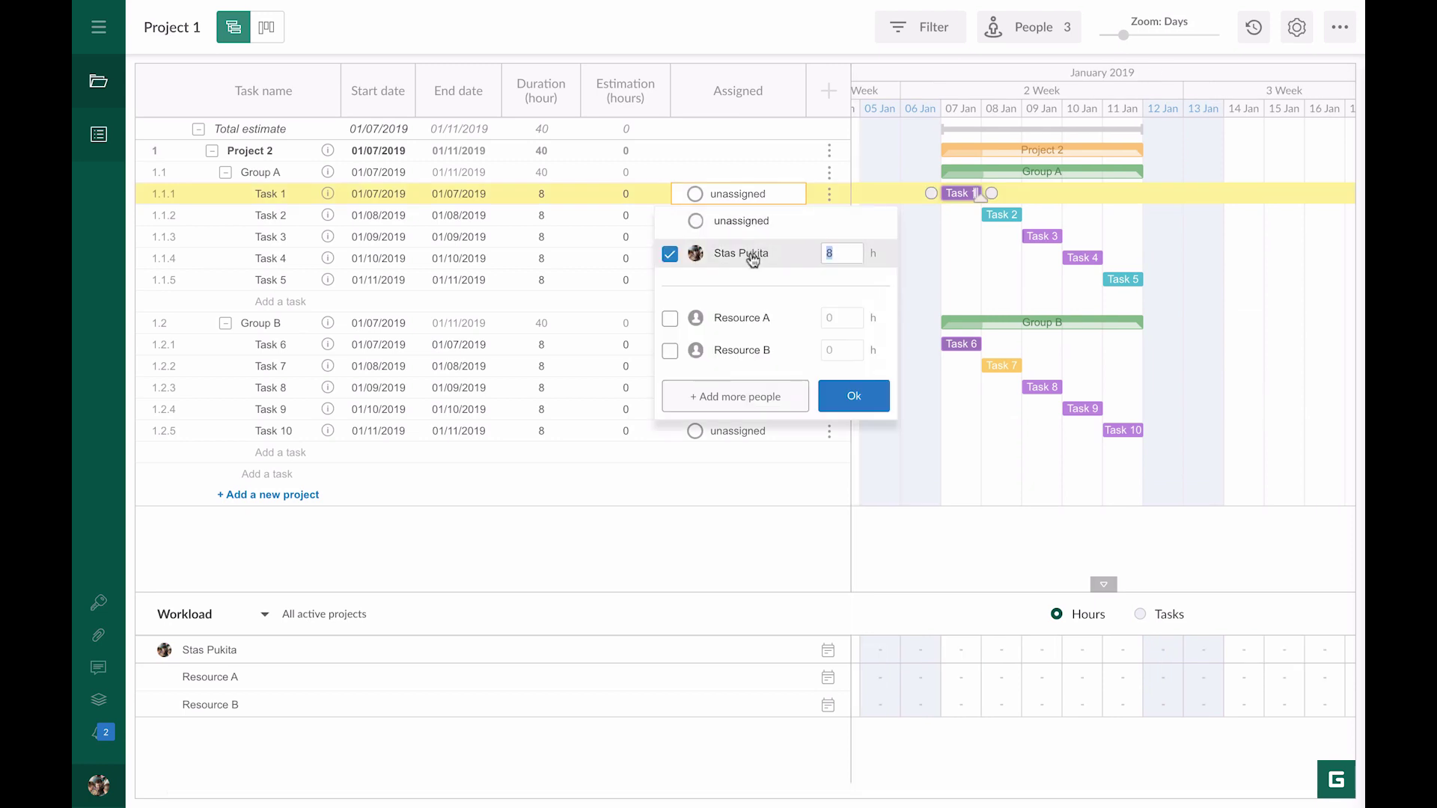
click(840, 395)
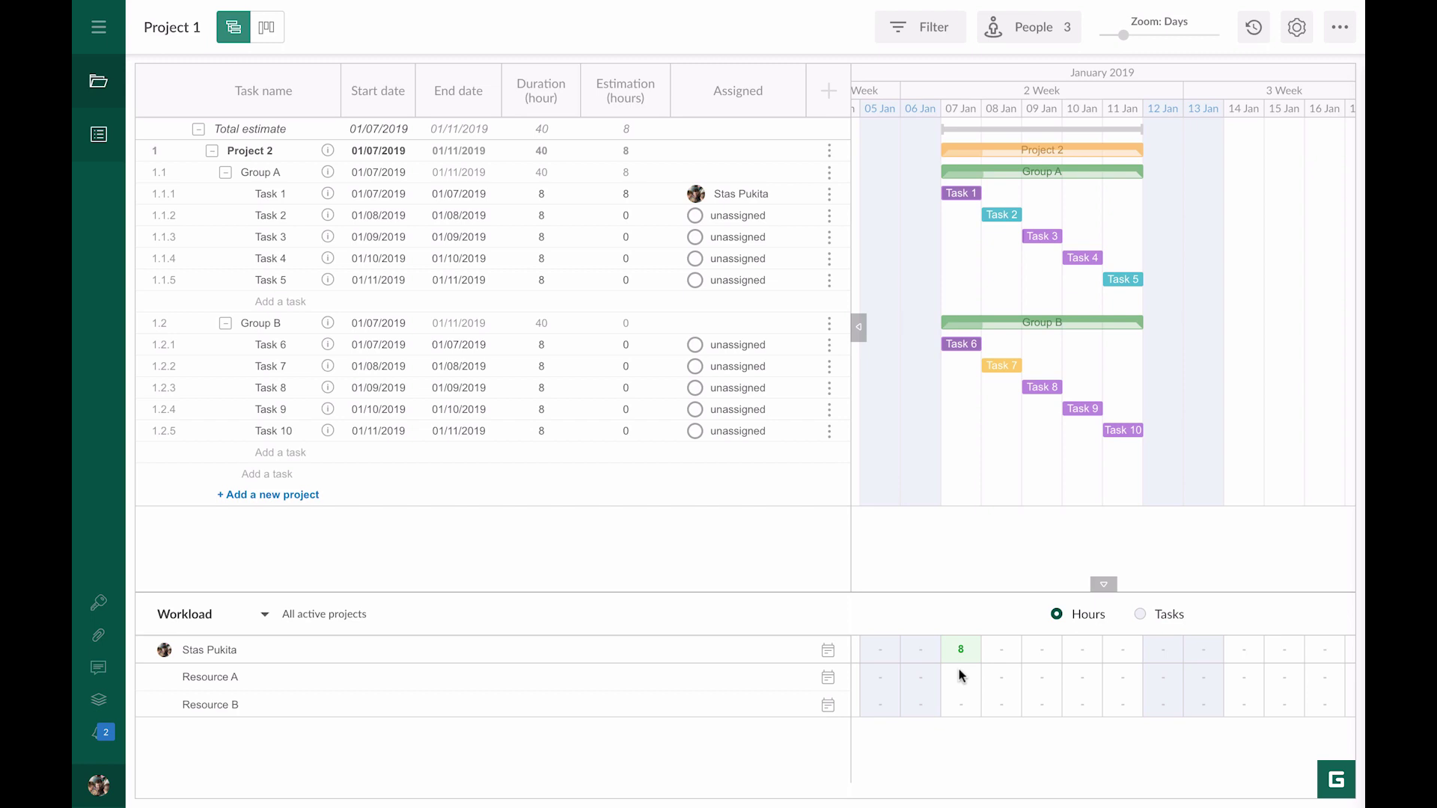
click(748, 345)
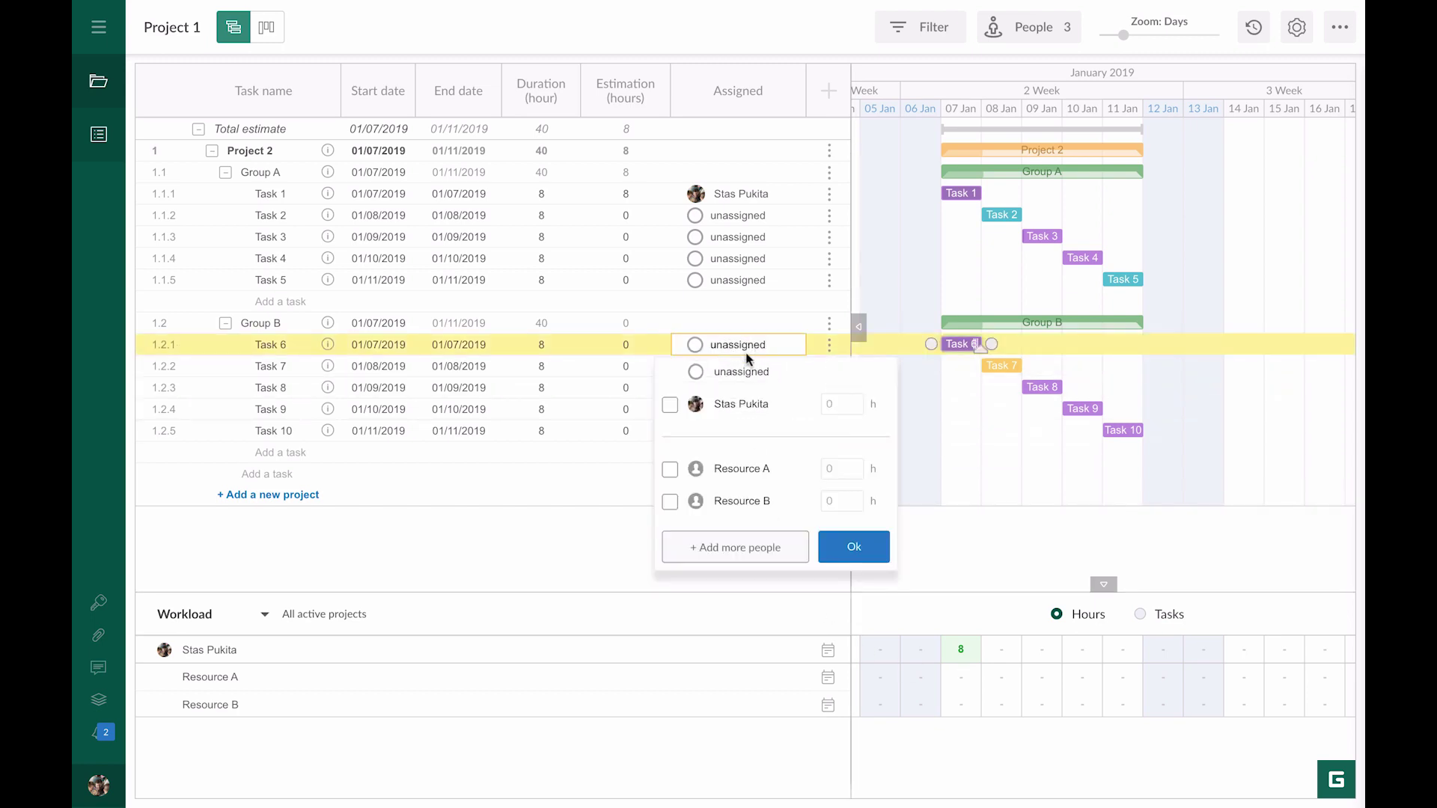
click(744, 404)
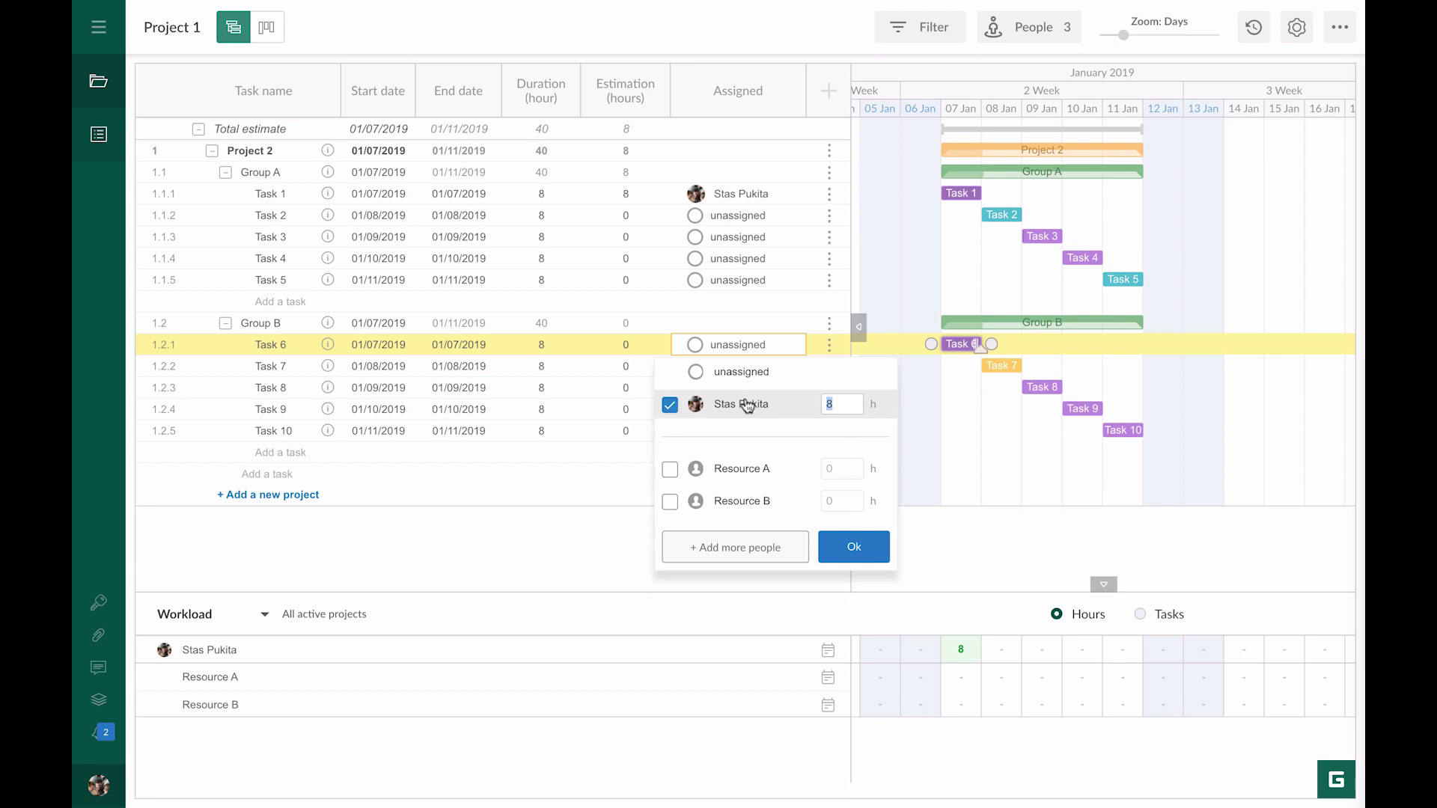
click(844, 554)
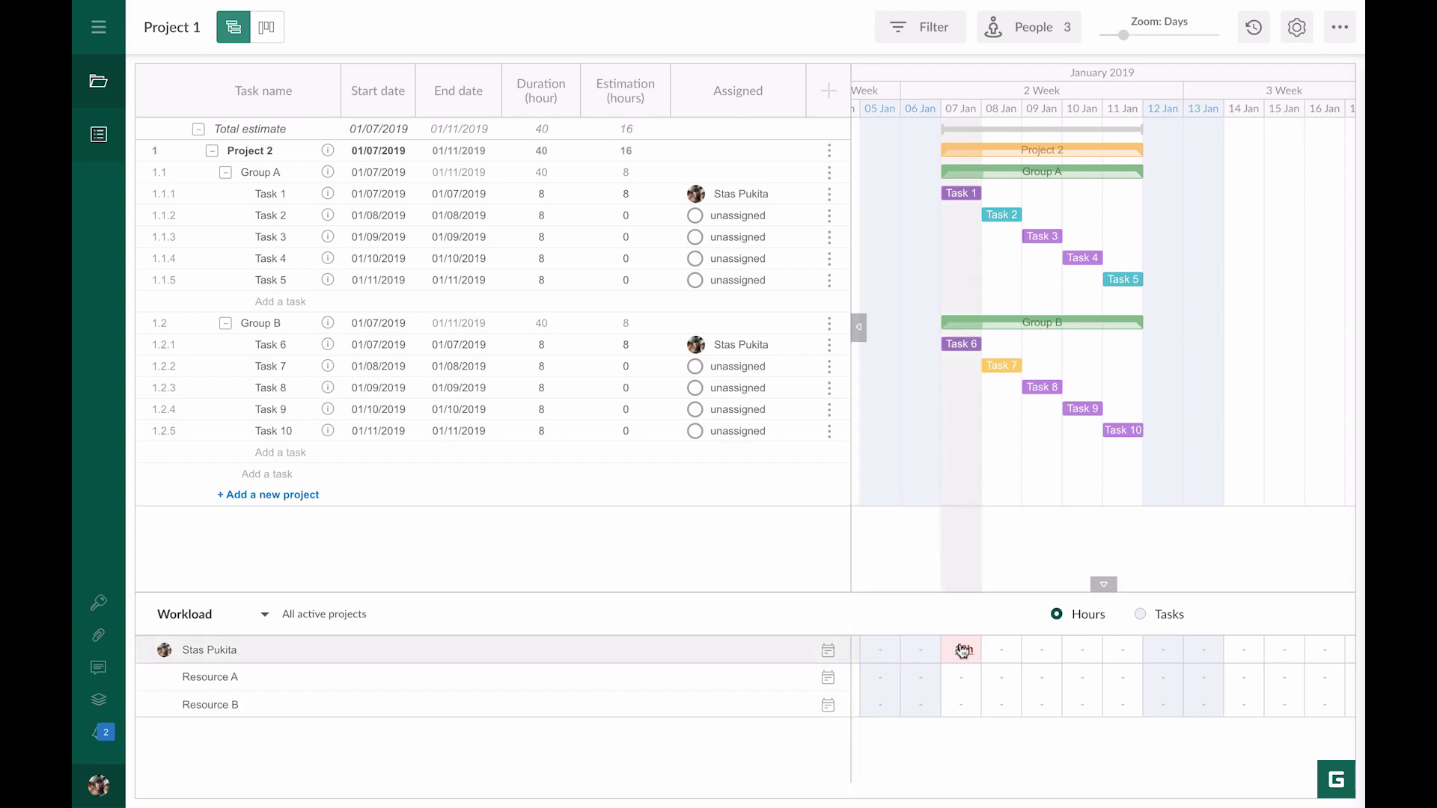
Step: Expand the owner's 16h cell on 07 Jan into Task 1 and Task 6 rows, then locate Task 6
mouse_move(963, 651)
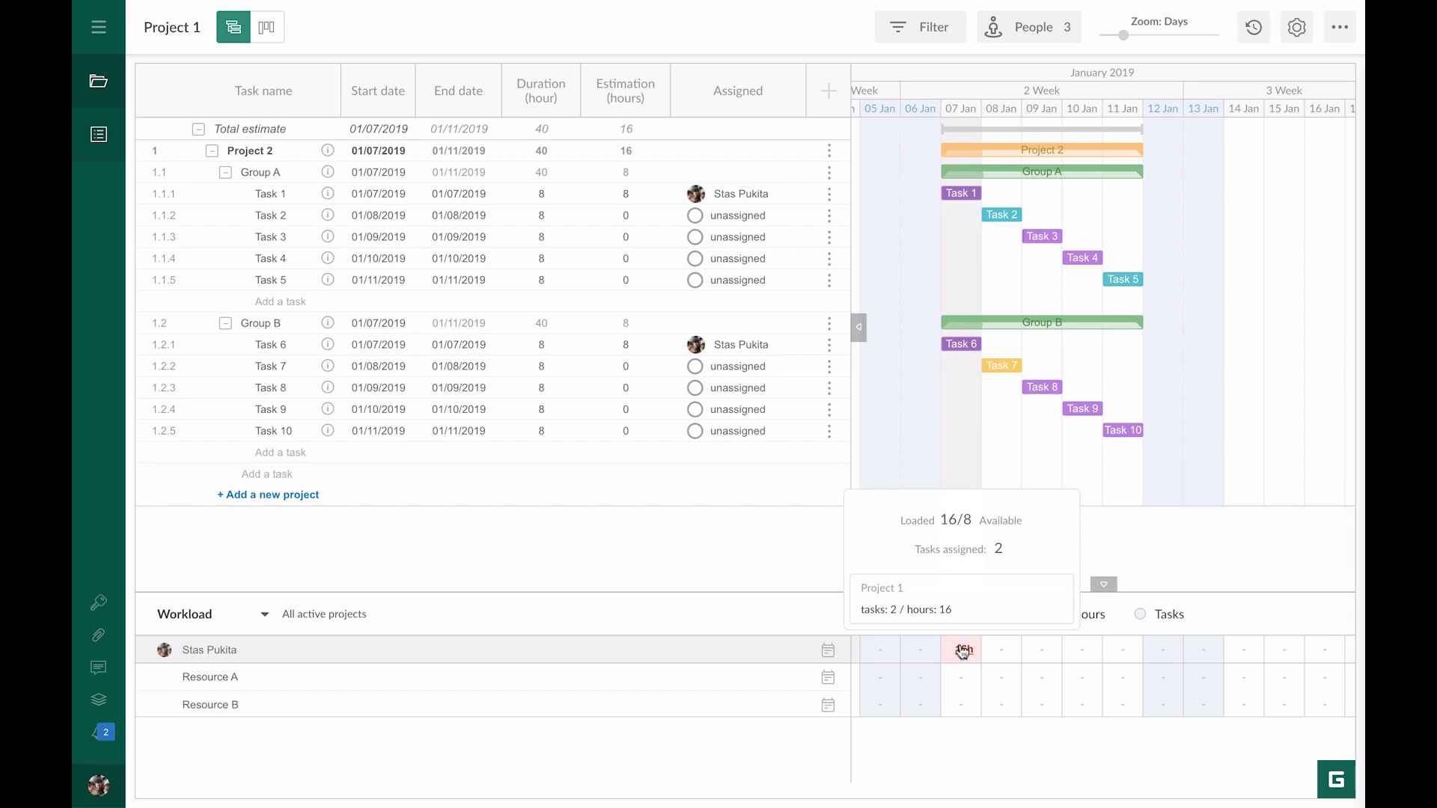
click(963, 651)
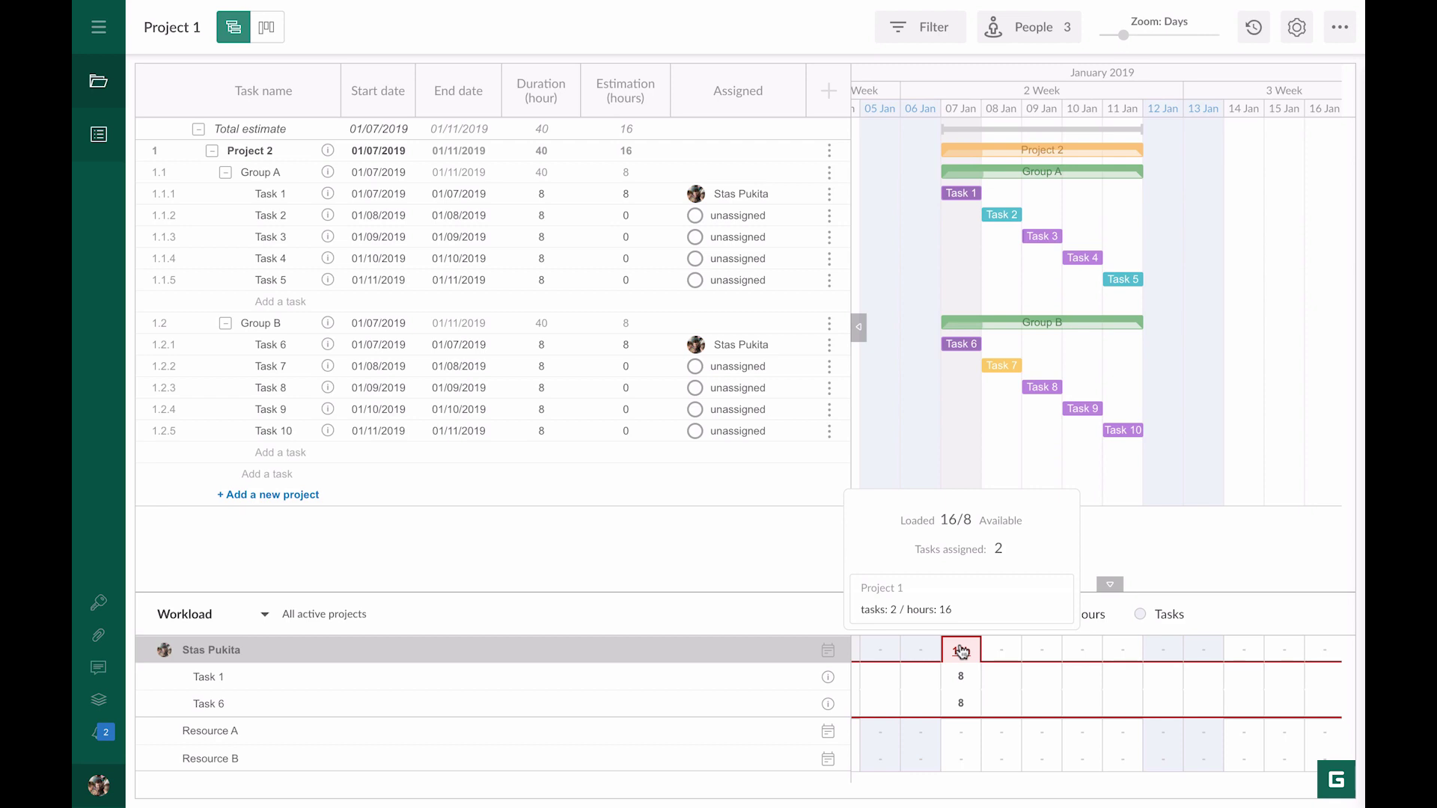
click(709, 714)
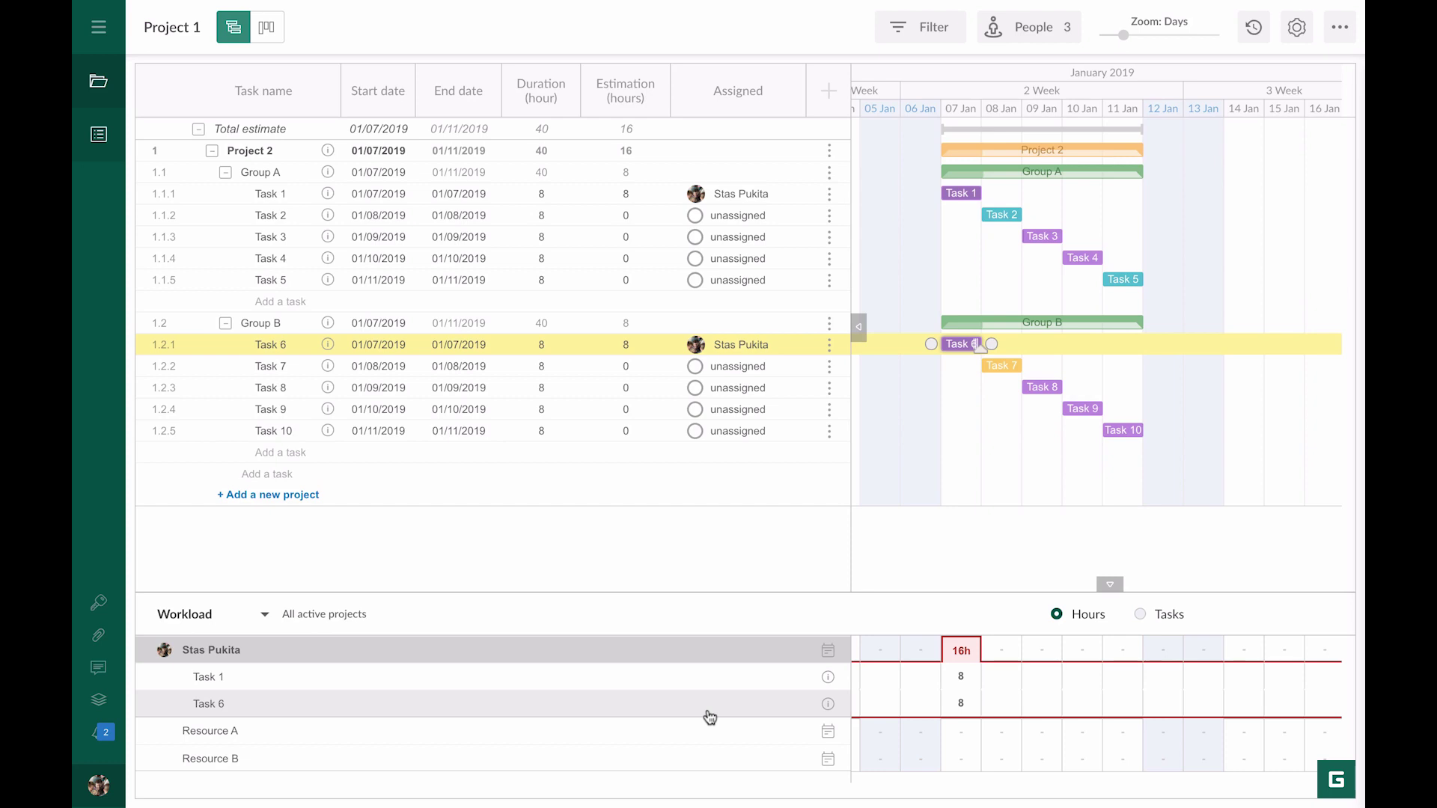
Step: Enter 4 hours for both Task 1 and Task 6 in their 07 Jan workload cells
click(961, 676)
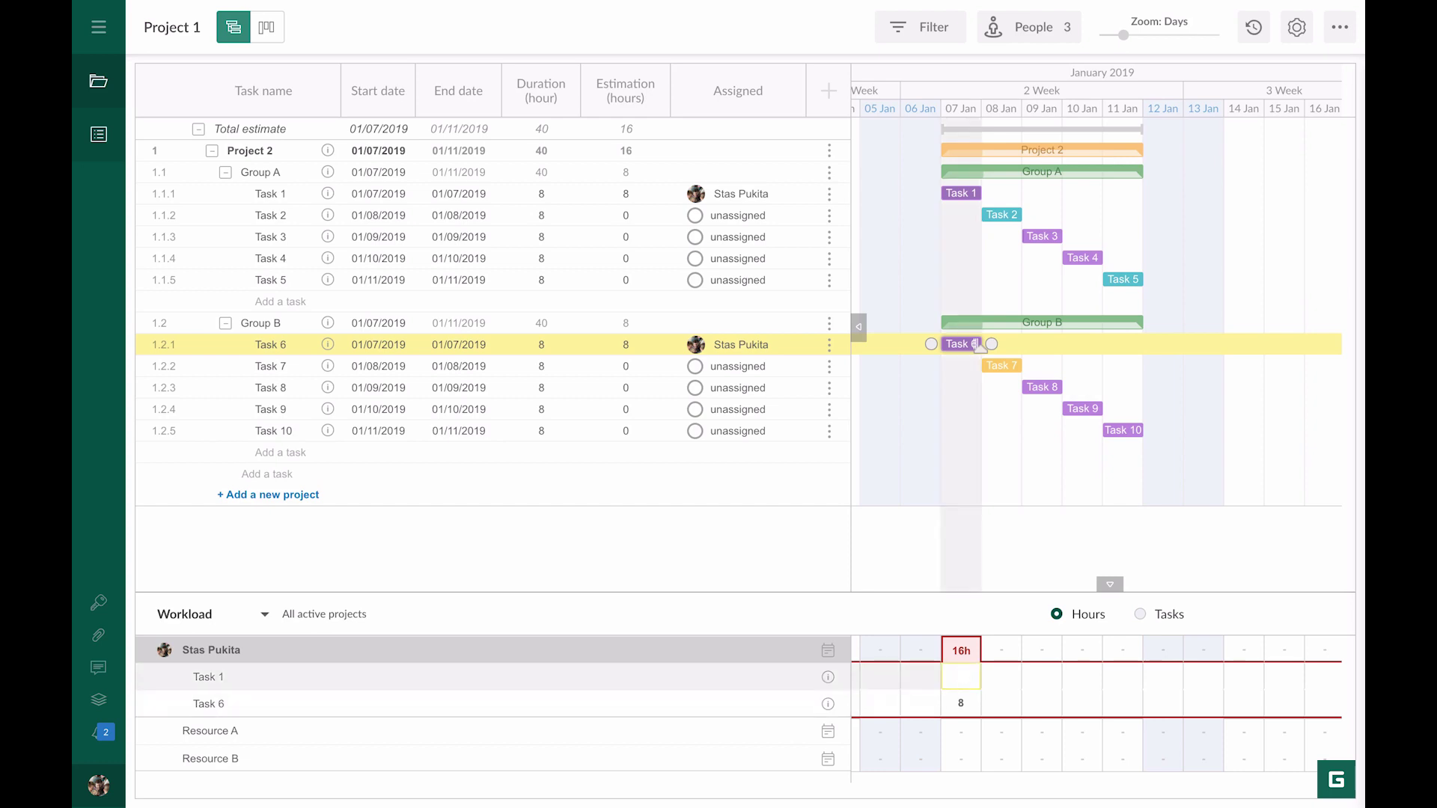
text(4)
click(961, 704)
text(4)
key(Return)
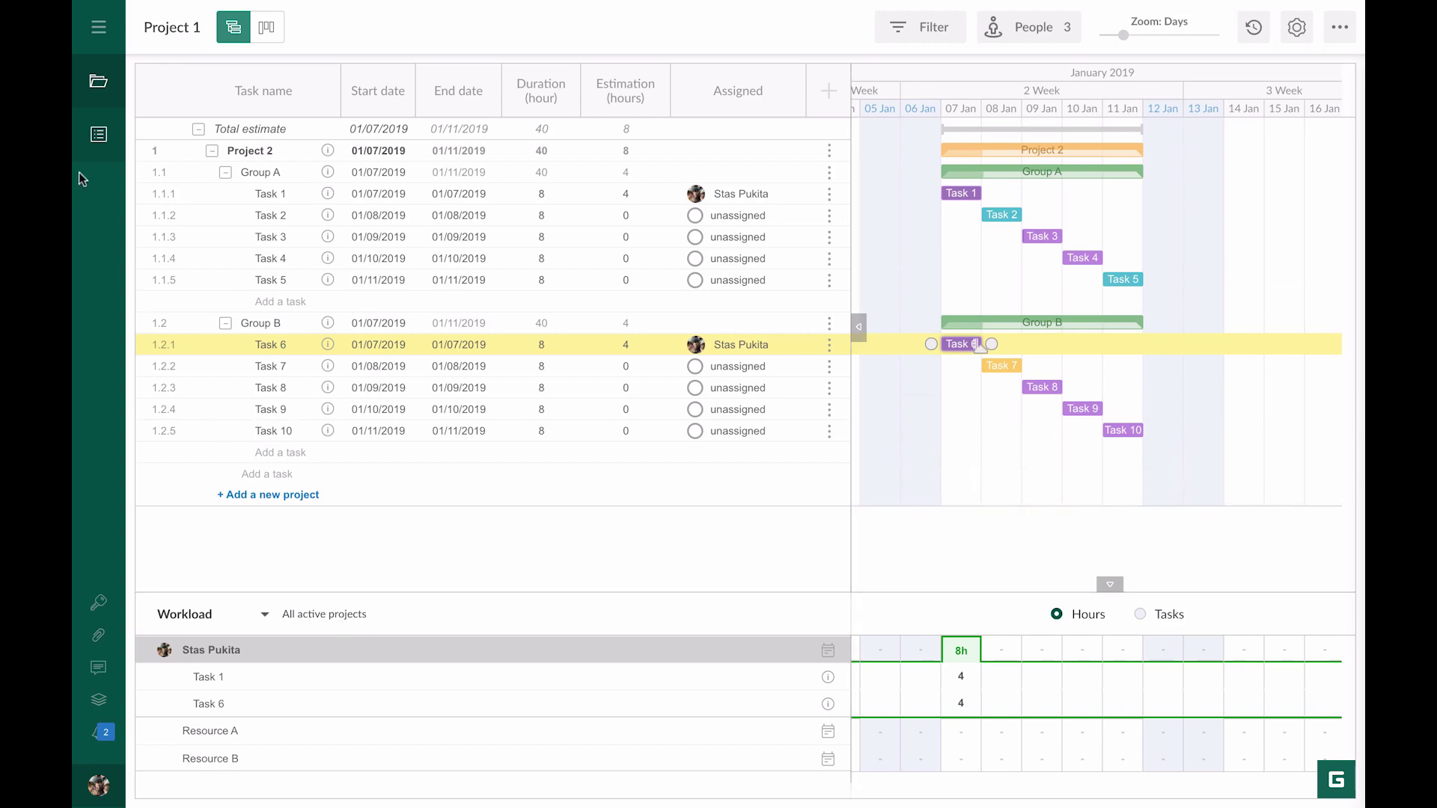
Step: Switch to Project 2 and assign its Task 6 to the project owner for 8 hours
click(91, 88)
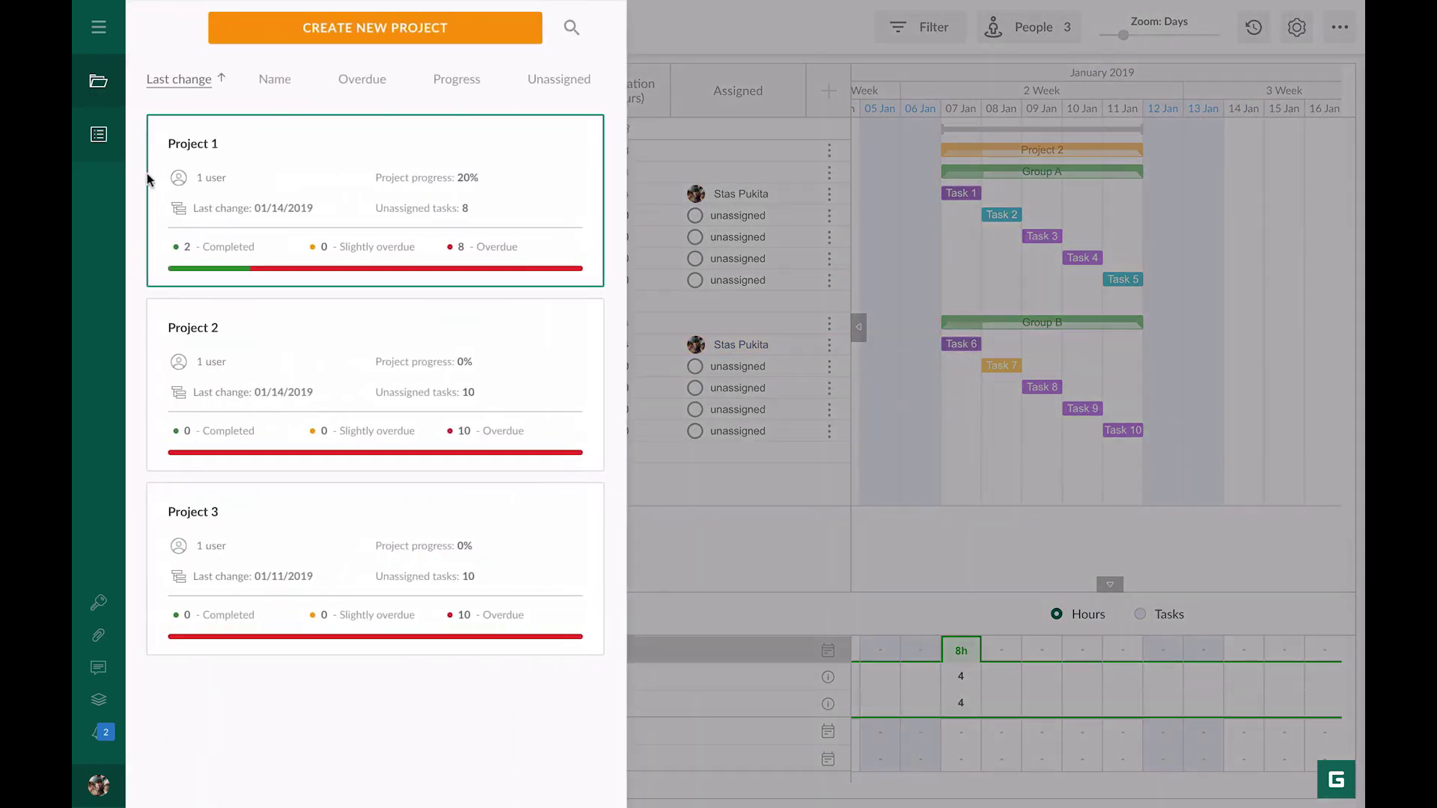
click(206, 325)
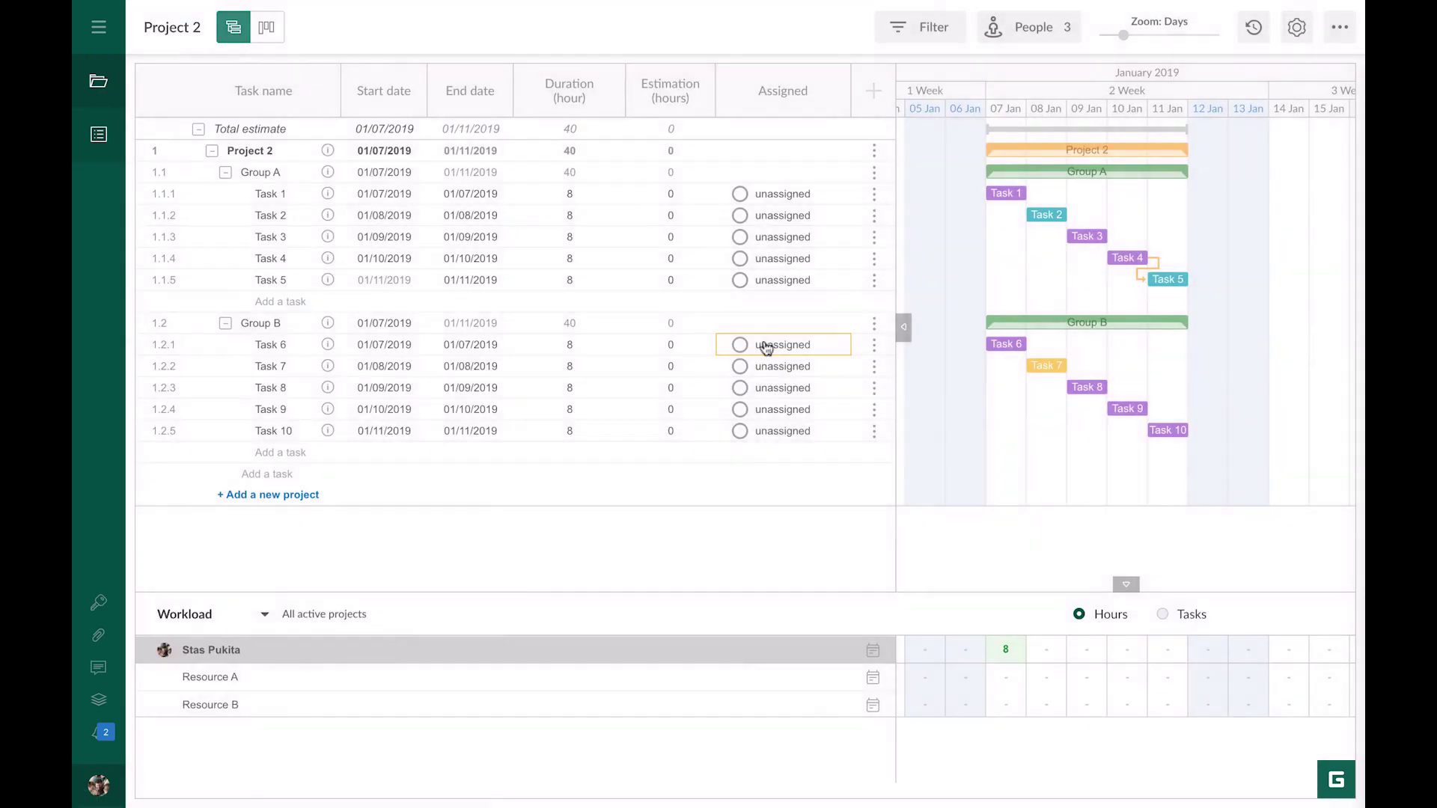
click(766, 344)
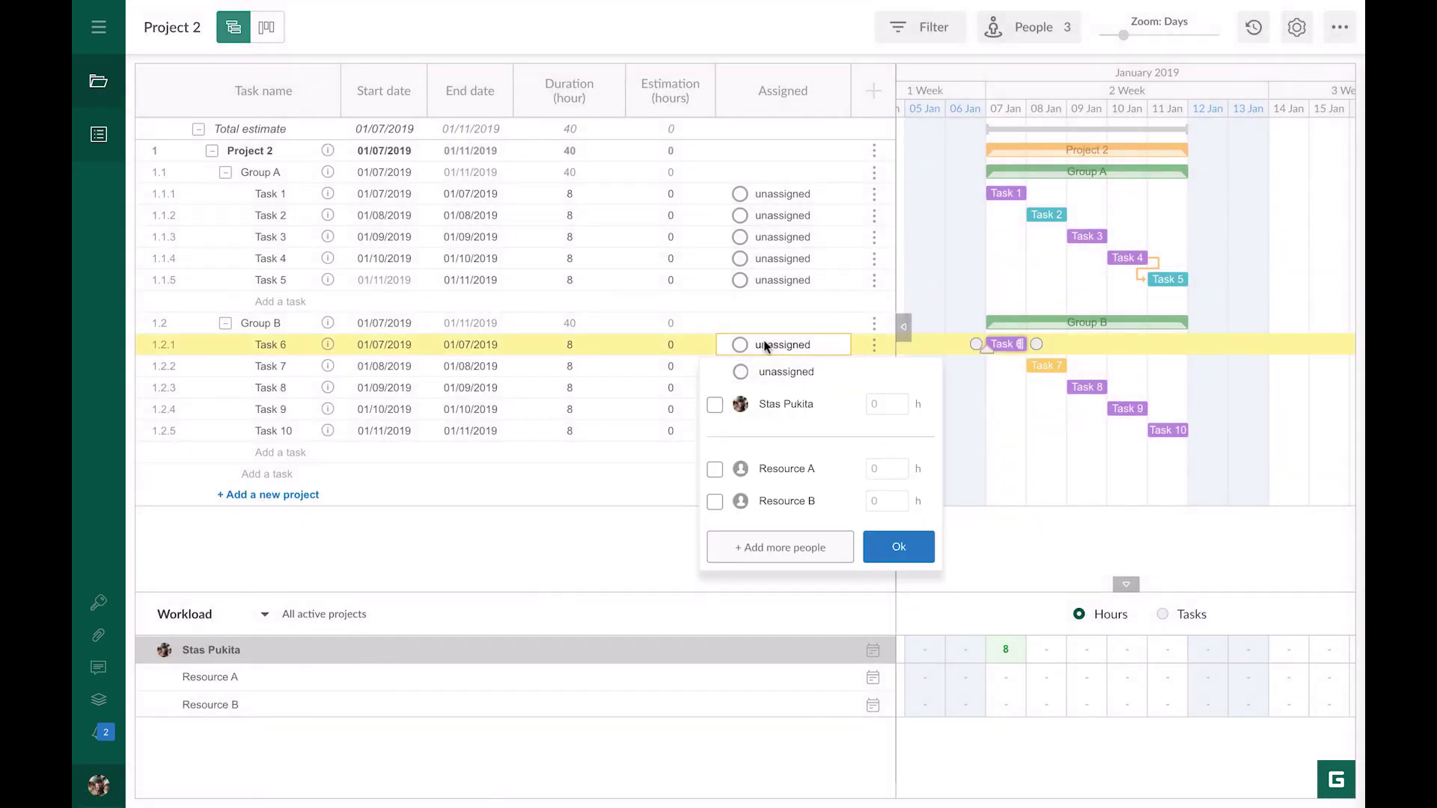
click(769, 406)
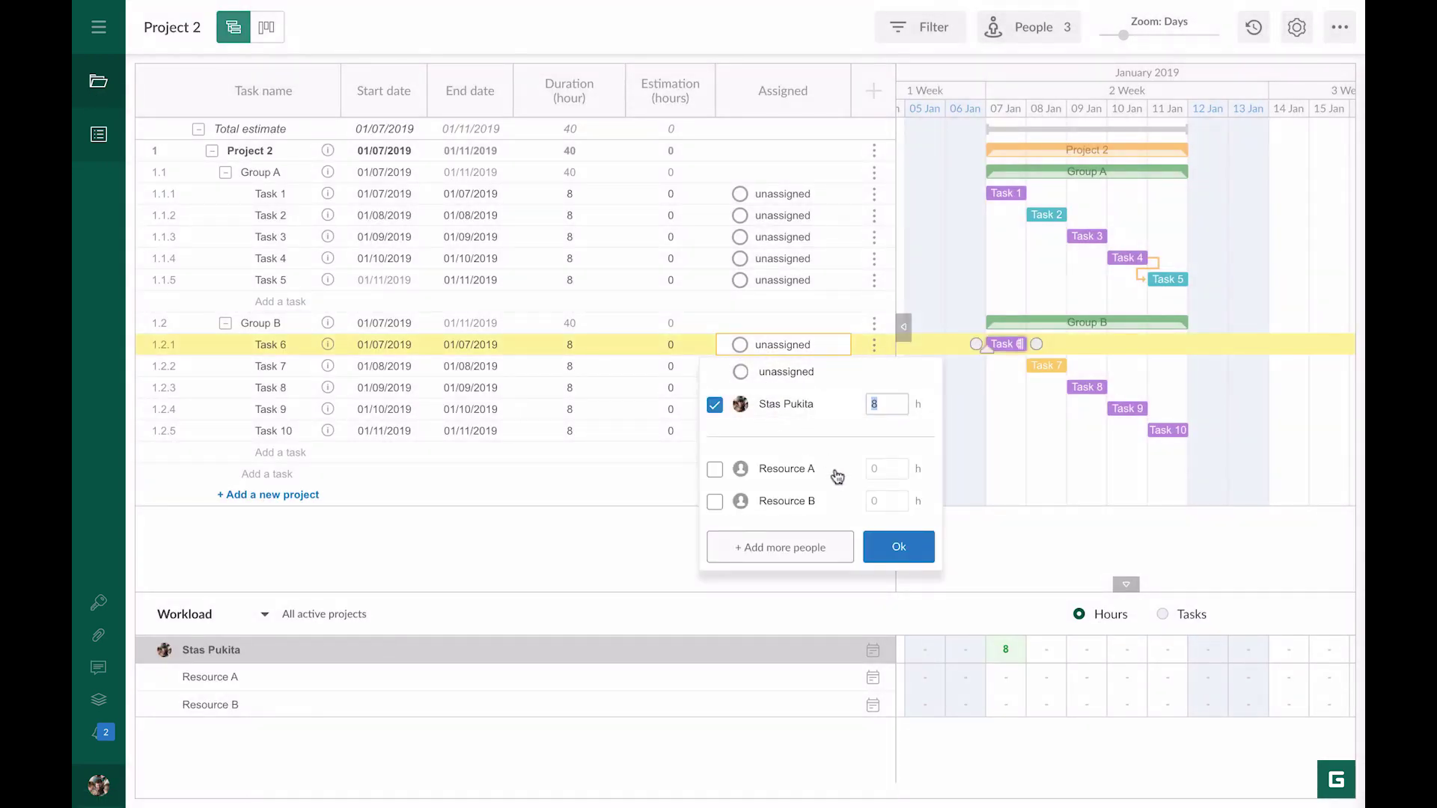
click(894, 547)
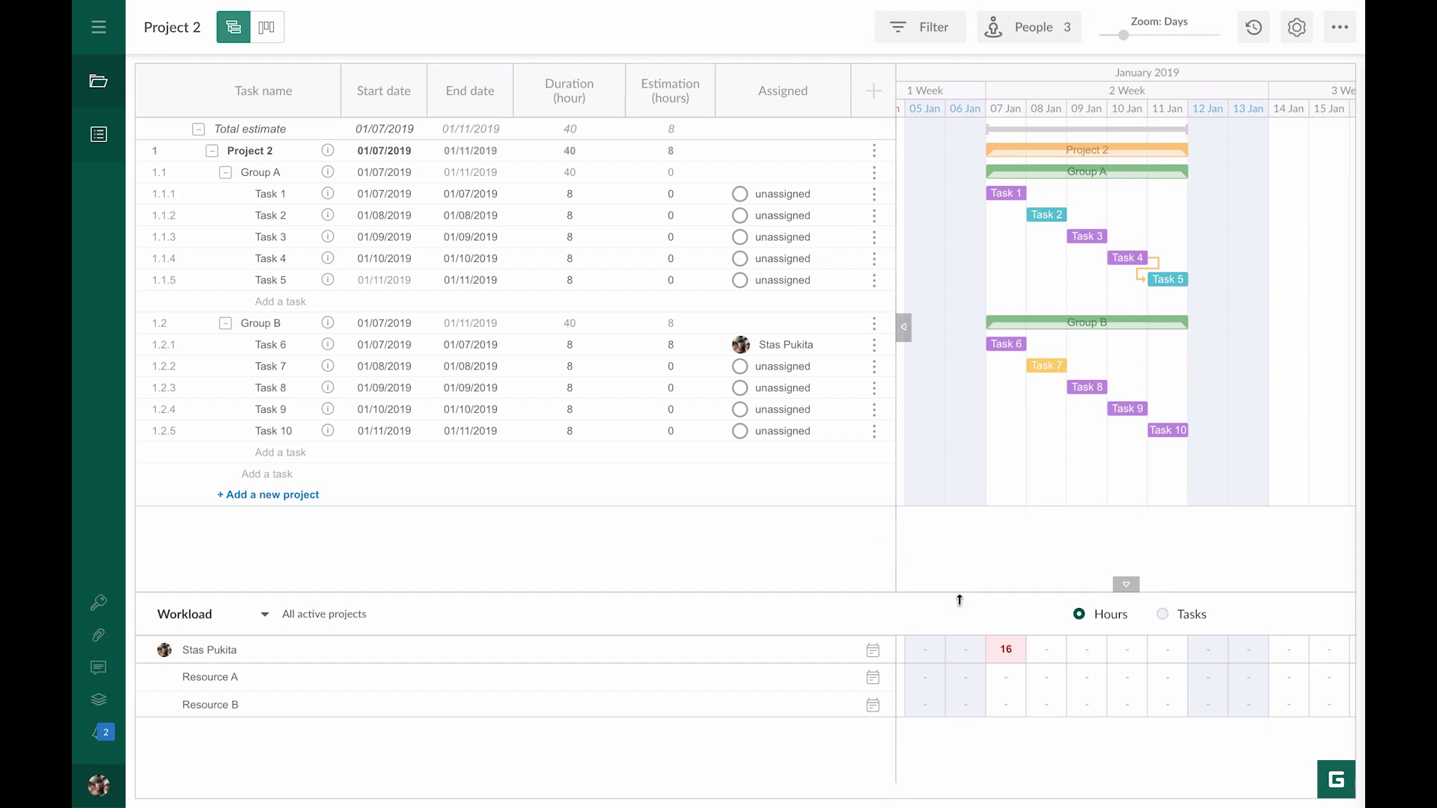
mouse_move(1003, 652)
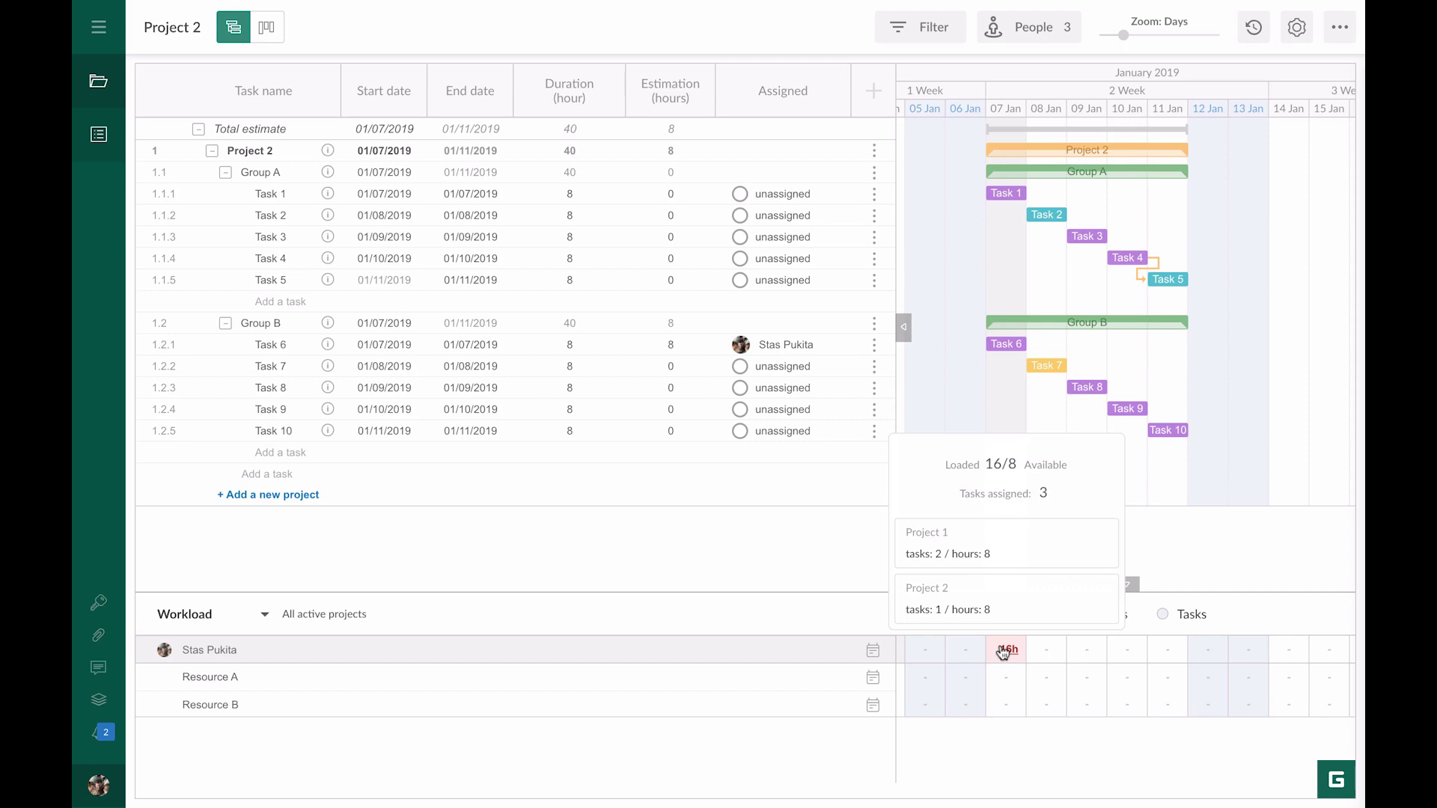
Step: Scope workload to Just this project, stretch Task 6 to 11 Jan, and set 11 Jan to 2 hours
click(361, 619)
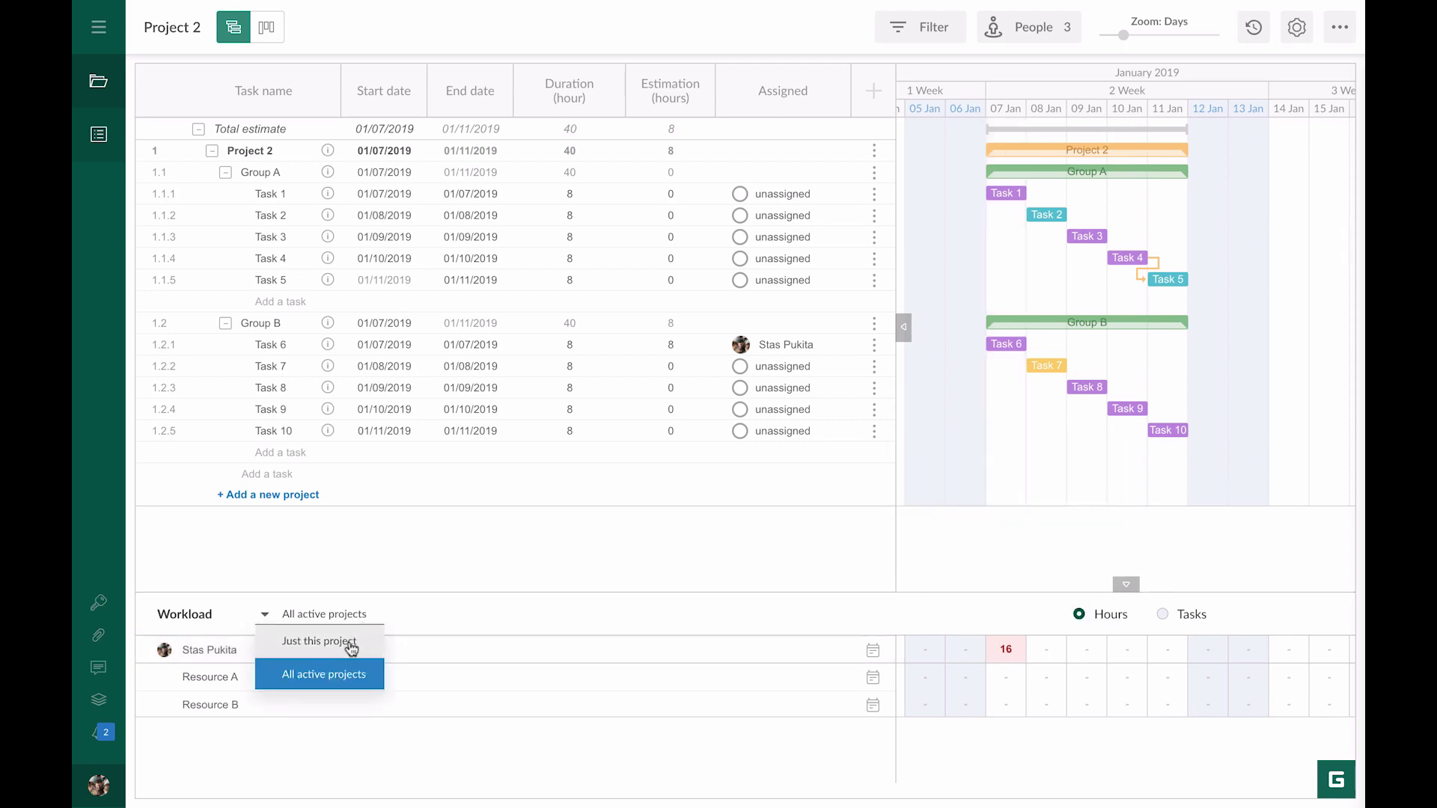
click(348, 641)
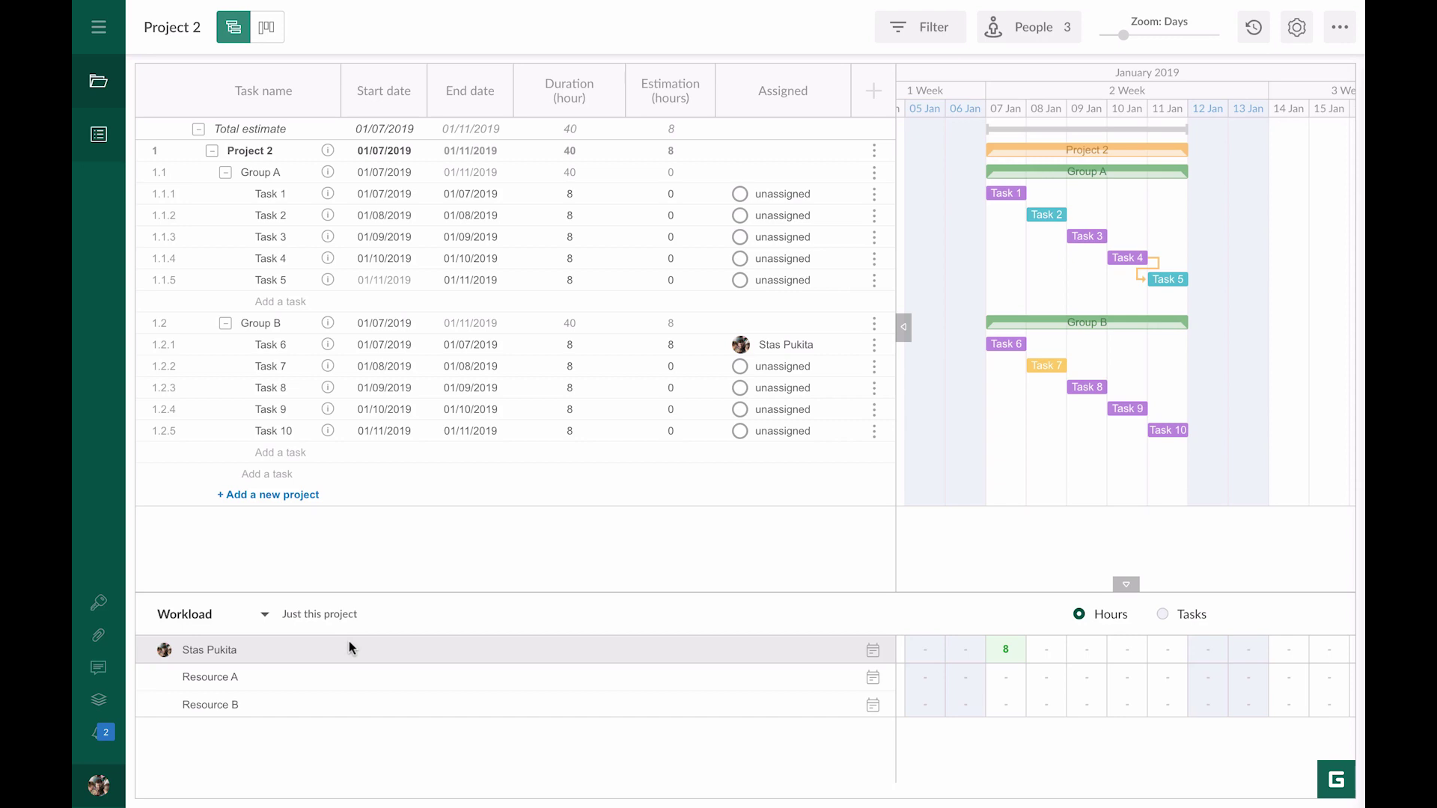
drag(1022, 344, 1182, 338)
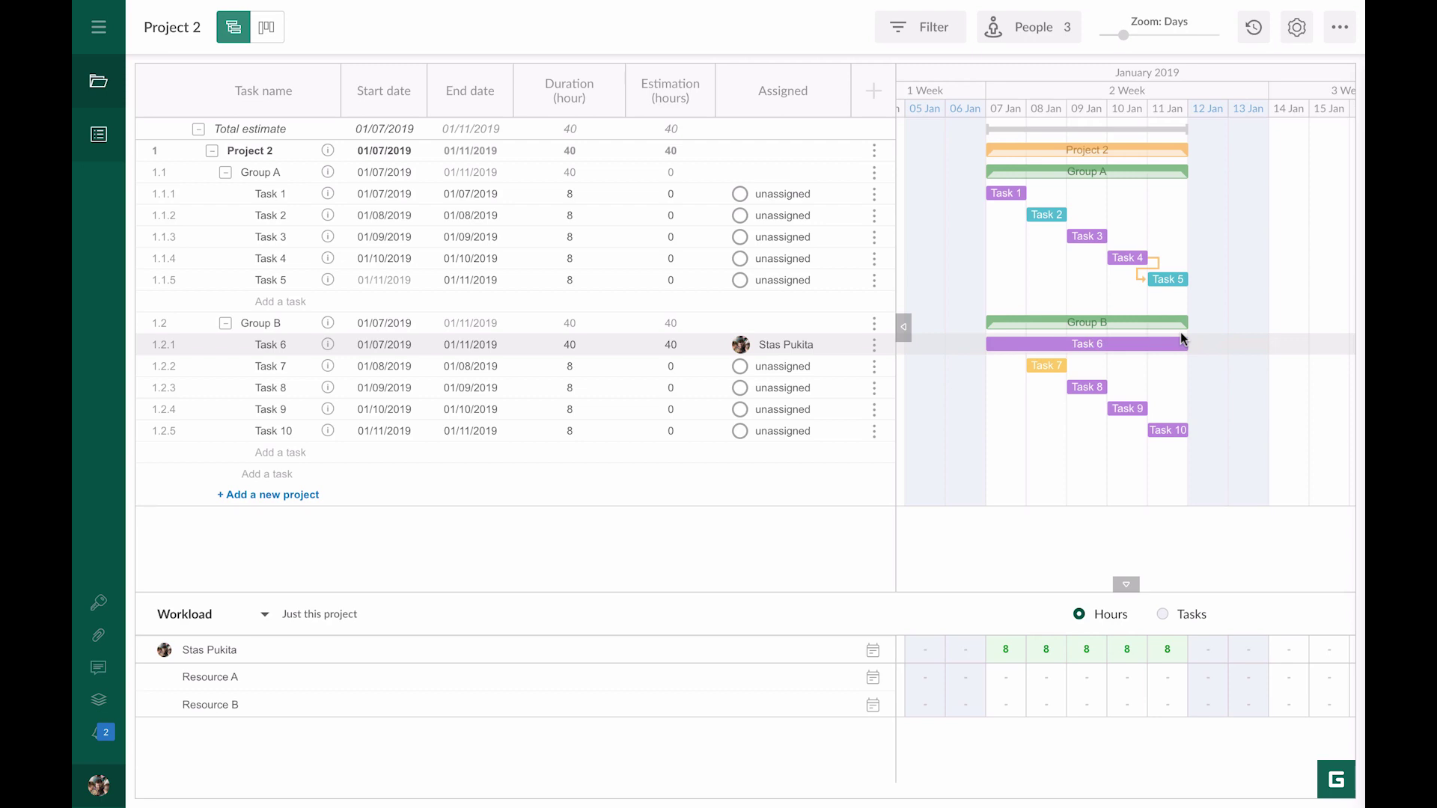
click(1170, 654)
text(2)
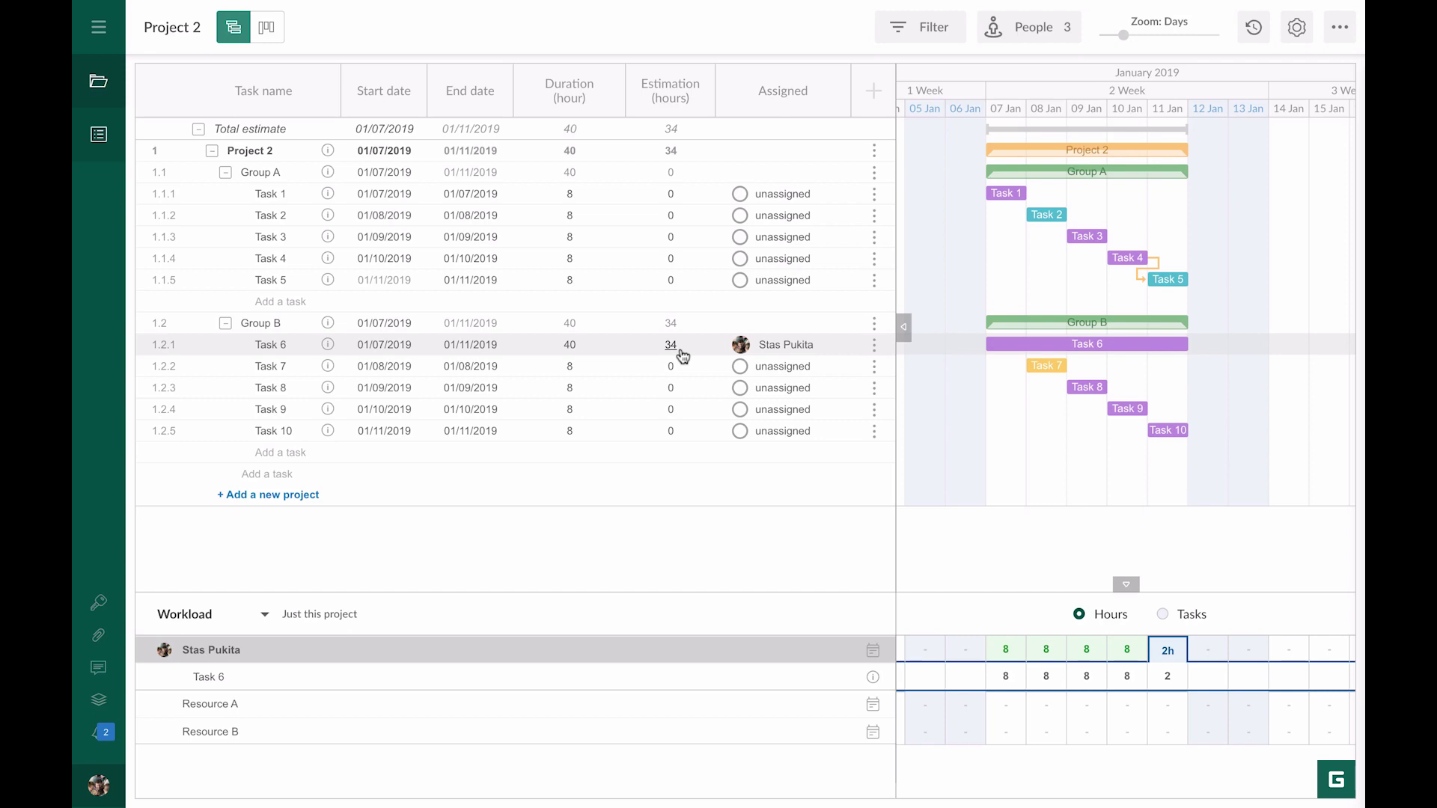
Step: Show workload as Tasks counts across All active projects, giving the owner 3 tasks on 07 Jan
click(1165, 615)
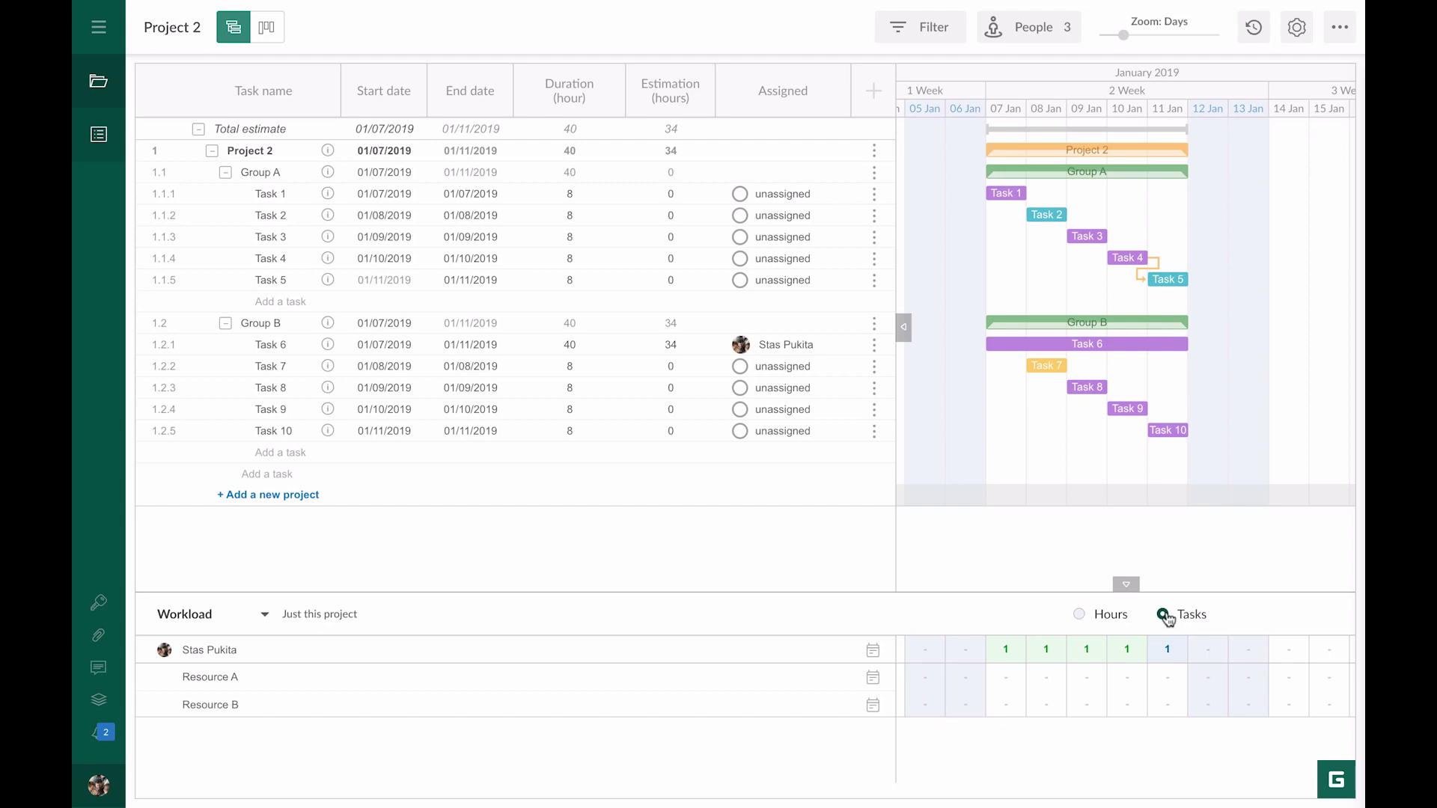
click(340, 615)
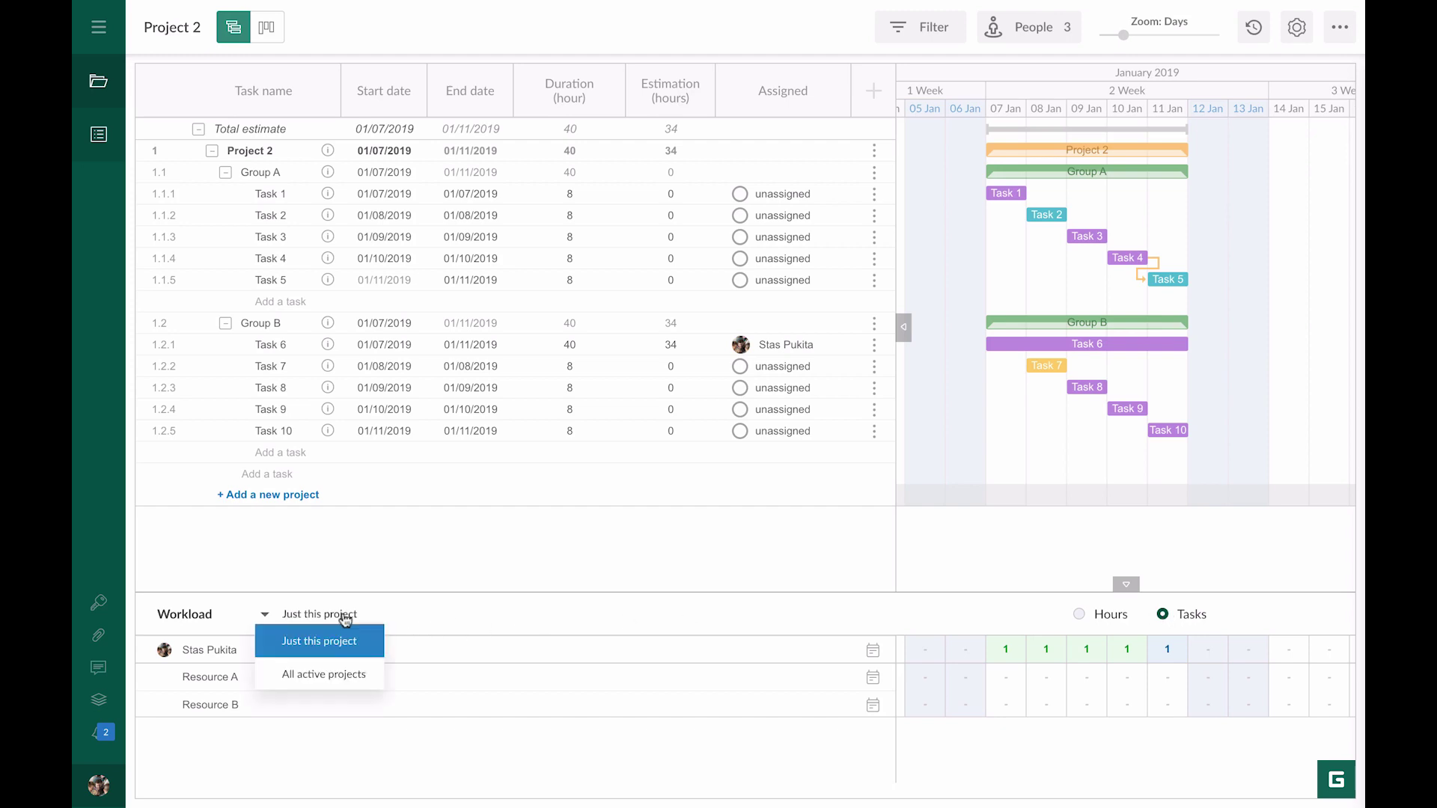
click(327, 673)
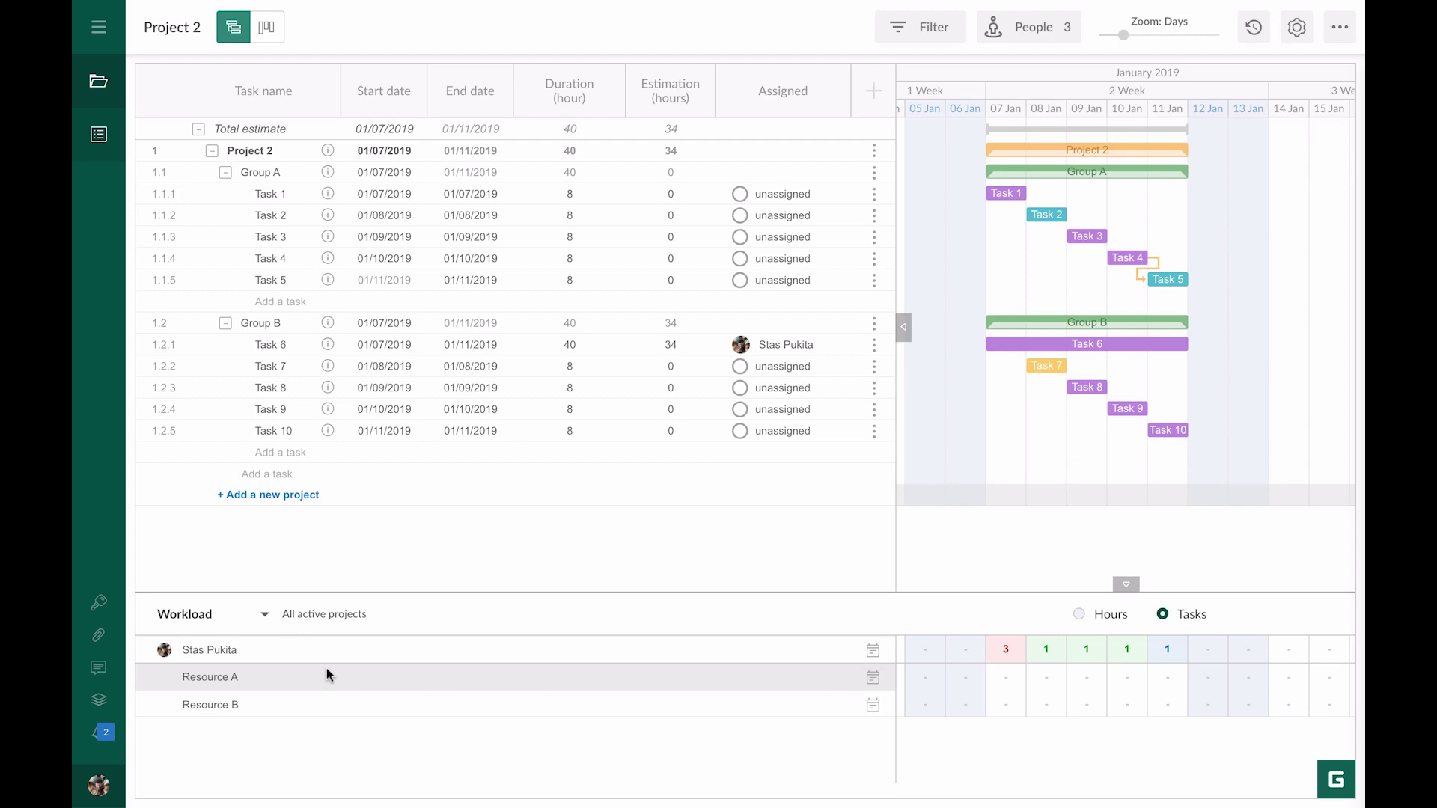
Step: Open the owner's Resource Calendar from the calendar icon on their workload row
click(872, 653)
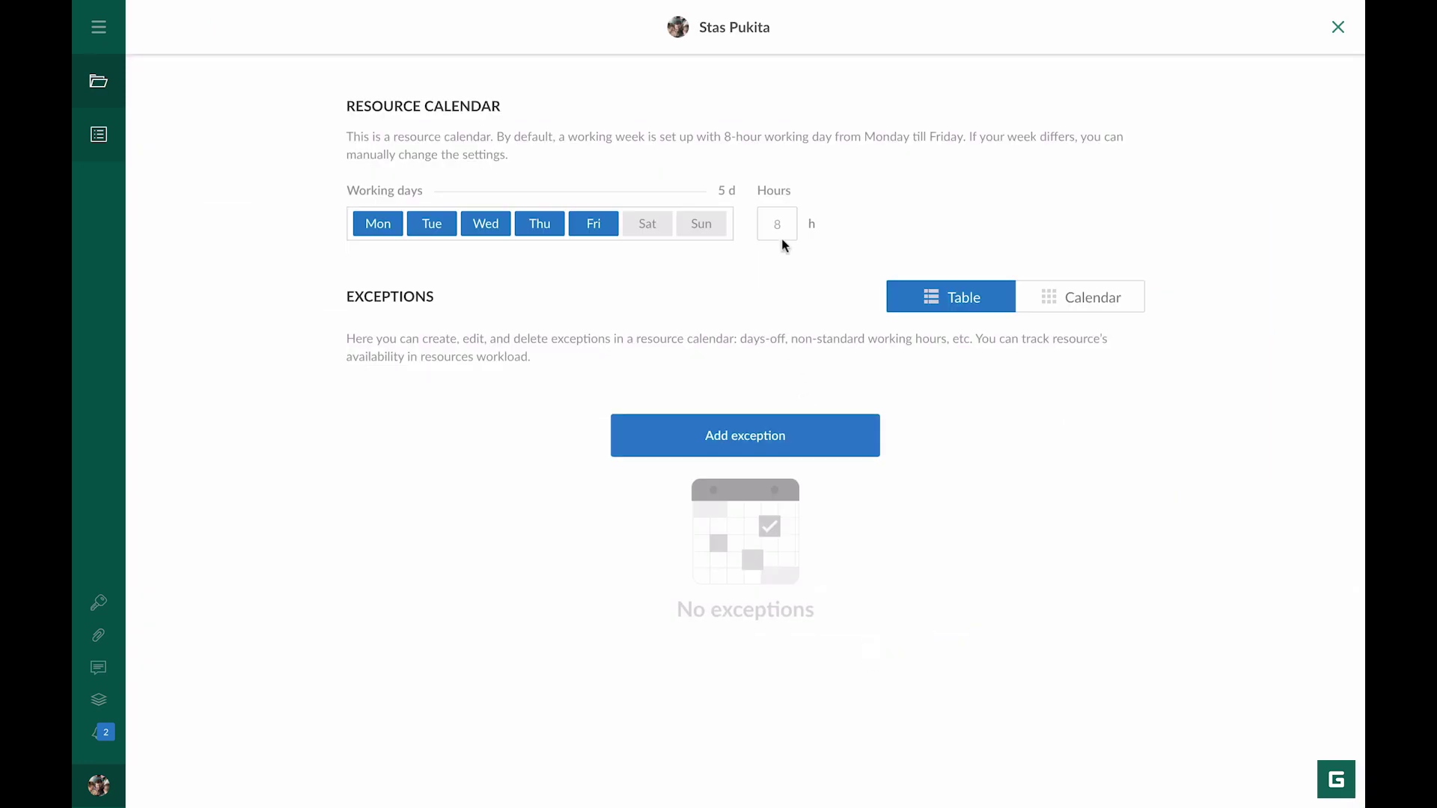